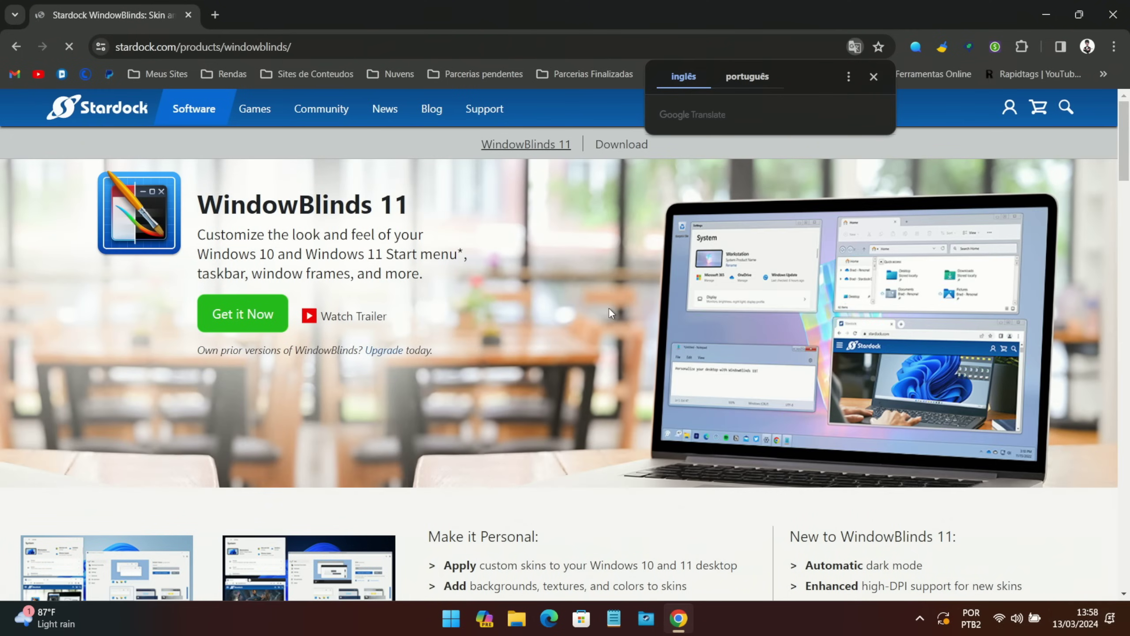
- Look through the WindowBlinds 11 product page, including its Stylize, Customize and Create feature sections
click(875, 76)
scroll(312, 267, down, 5)
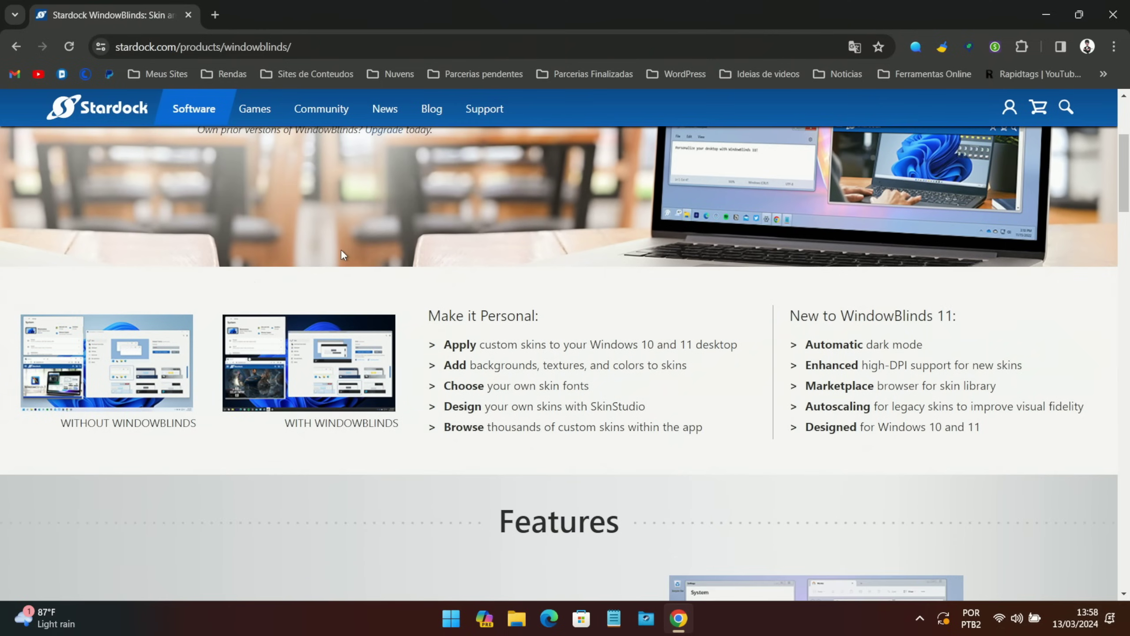
scroll(209, 353, down, 12)
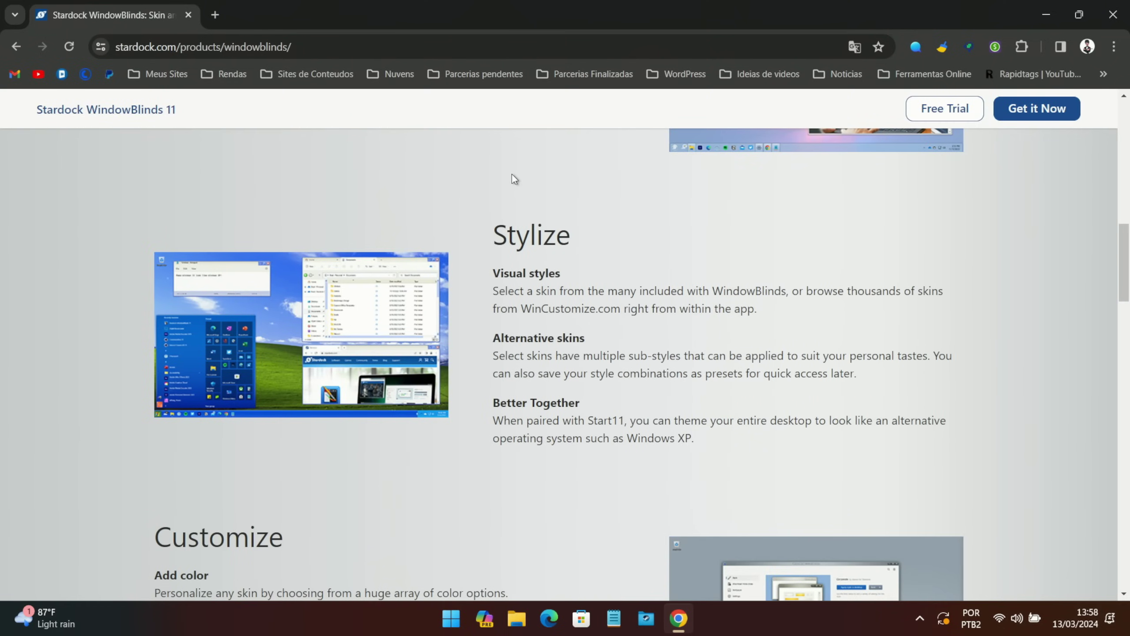
scroll(464, 294, down, 20)
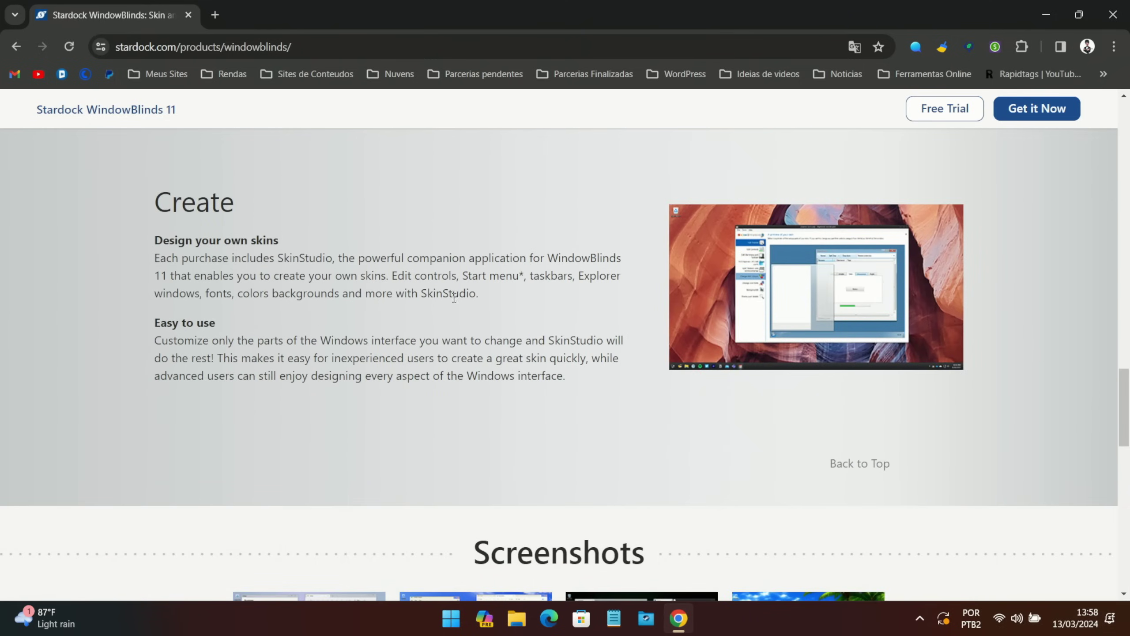
scroll(460, 305, up, 20)
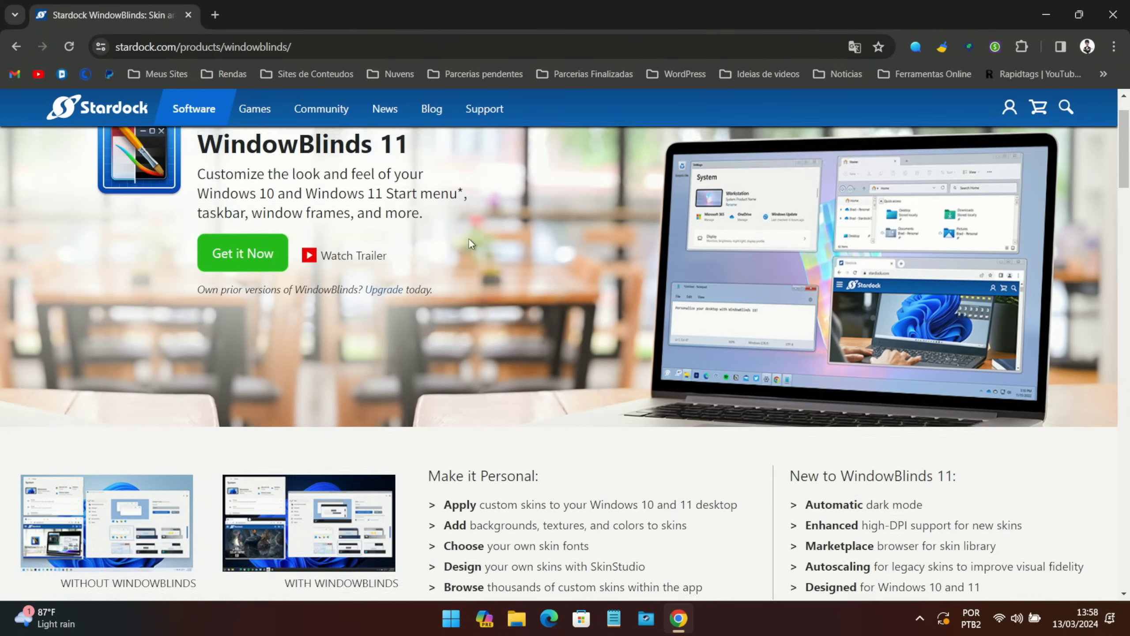
scroll(472, 244, up, 1)
mouse_move(321, 109)
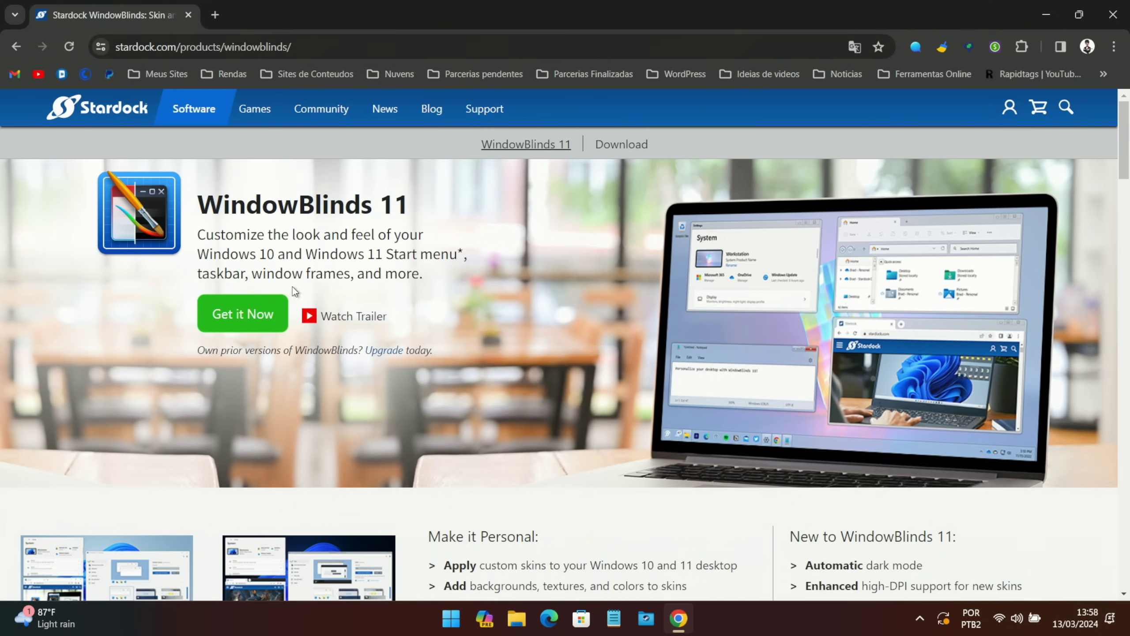
right_click(358, 266)
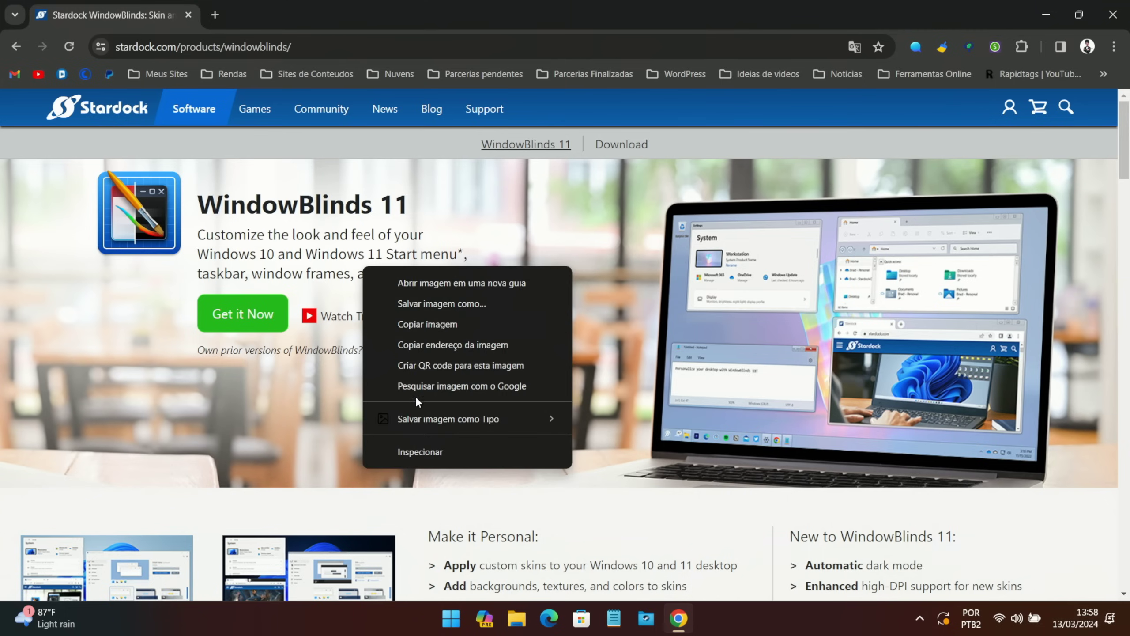
click(294, 225)
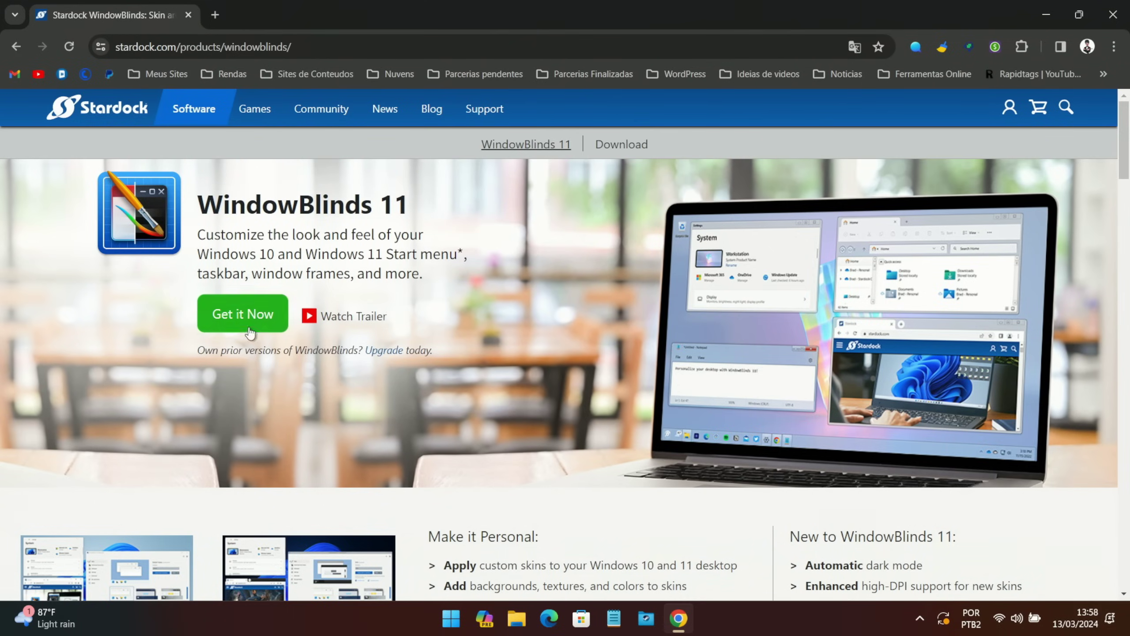
- Go to the WindowBlinds 11 purchase page and start downloading the free 30-day trial
click(236, 319)
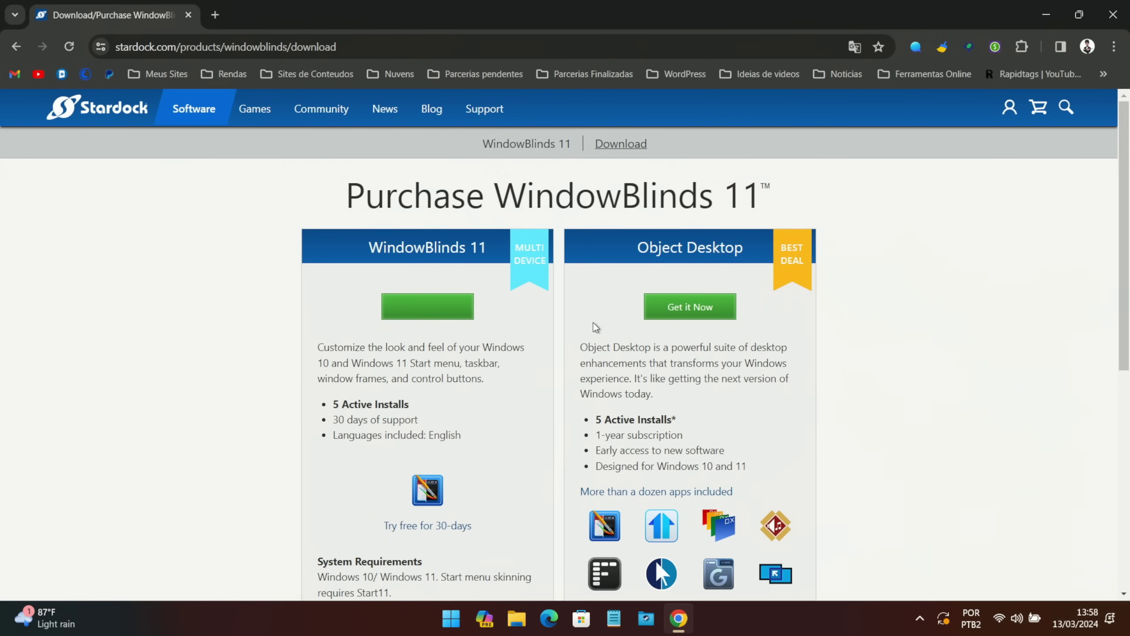
scroll(655, 339, down, 5)
scroll(656, 339, up, 5)
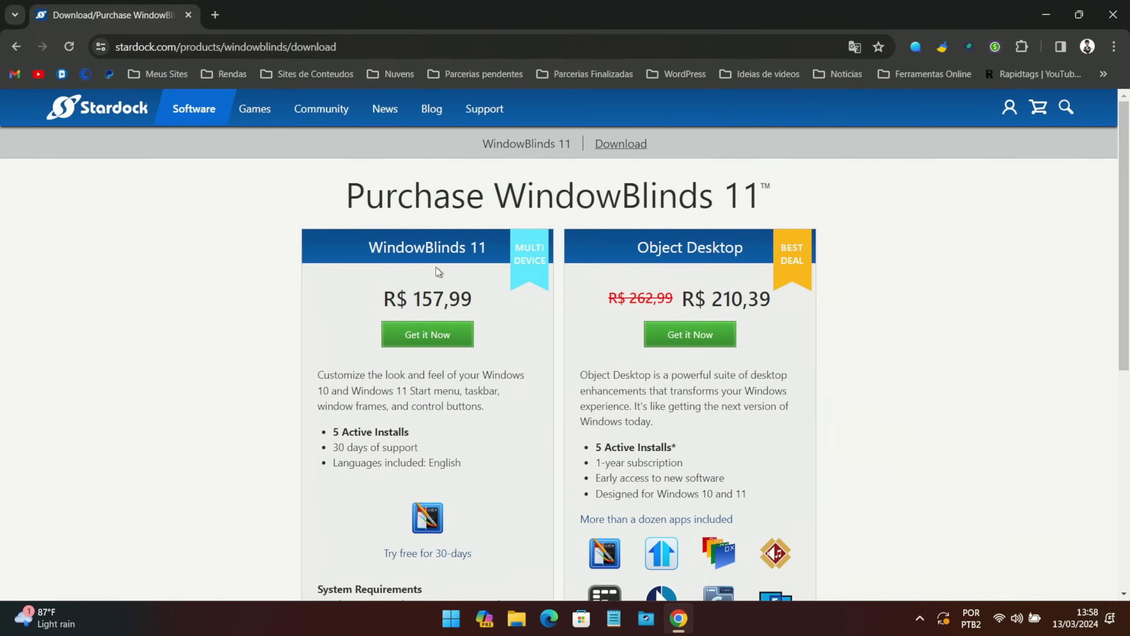
scroll(359, 323, down, 5)
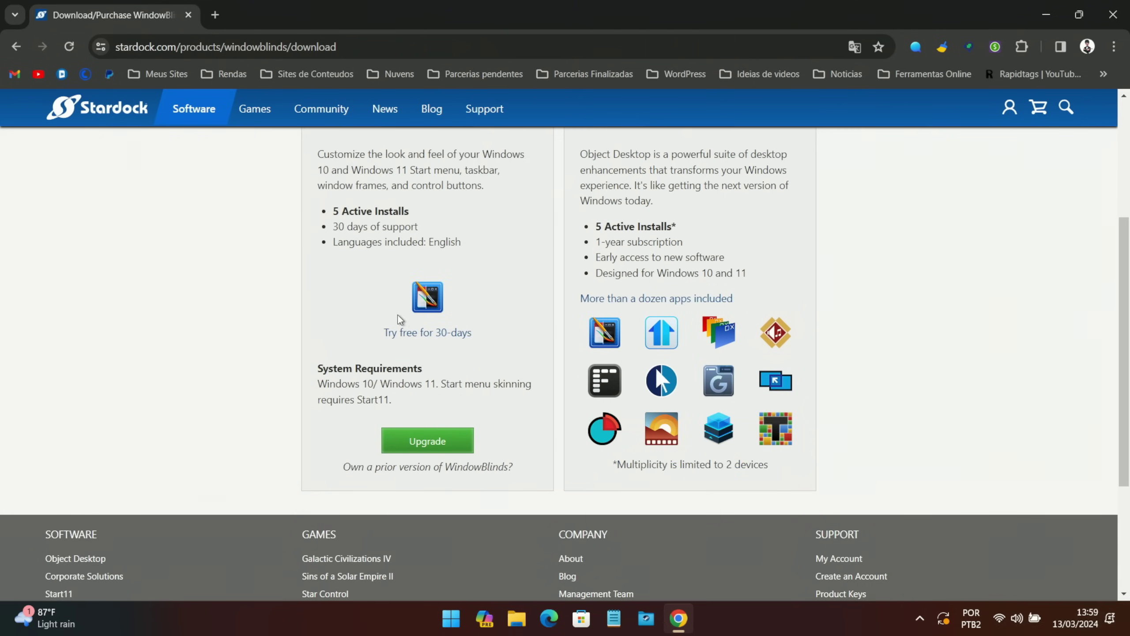
click(412, 333)
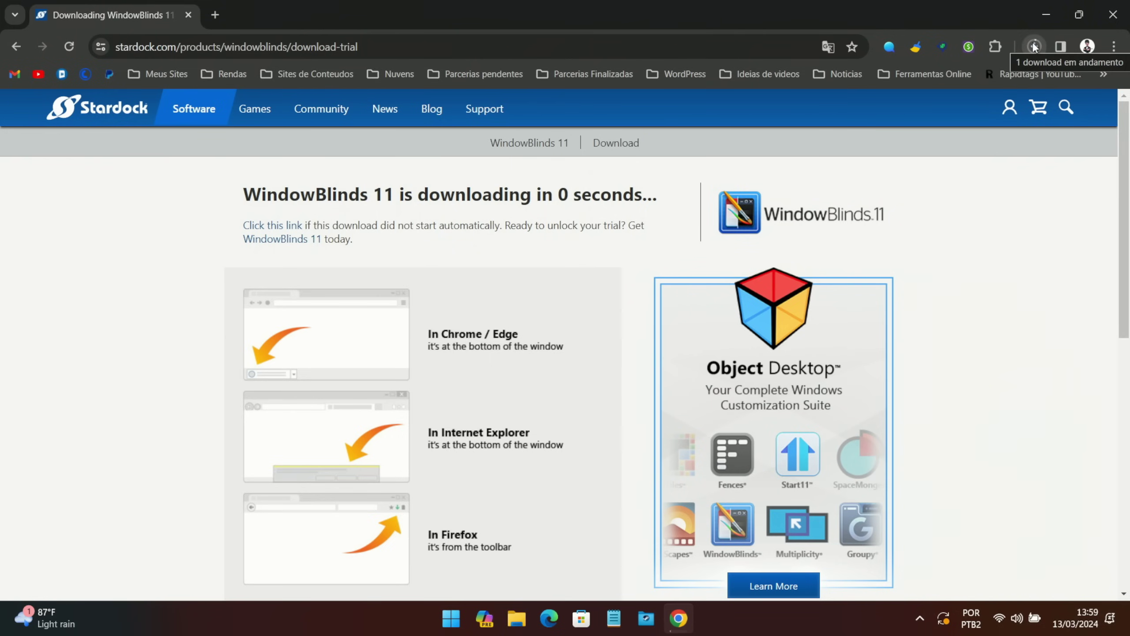
- Run the downloaded WindowBlinds11_setup.exe and minimize the browser window
click(1034, 44)
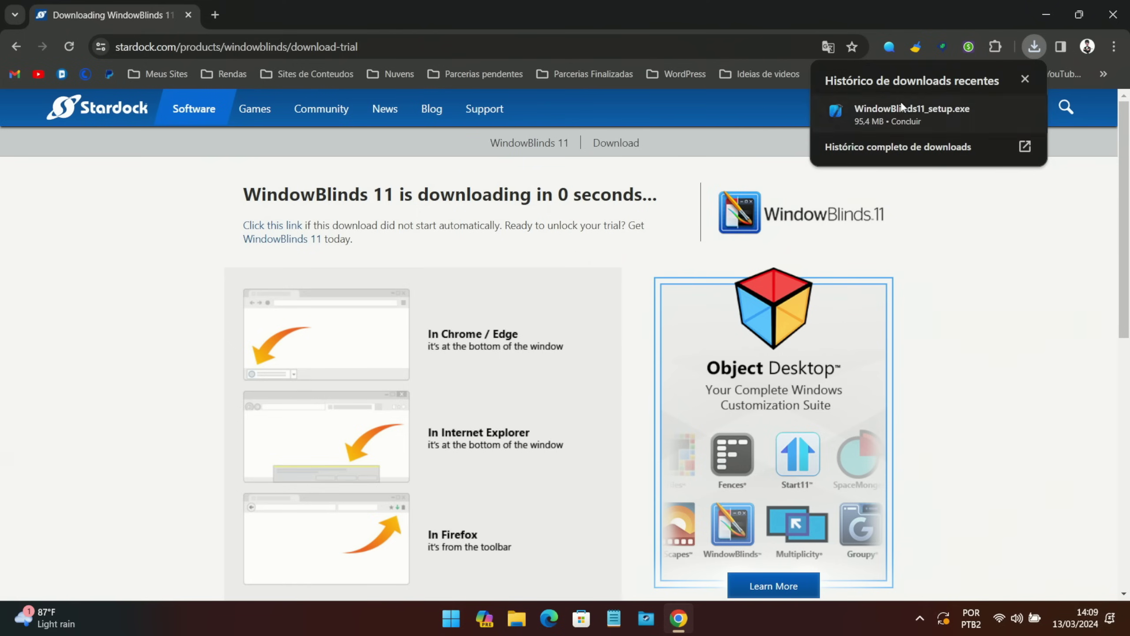
mouse_move(880, 115)
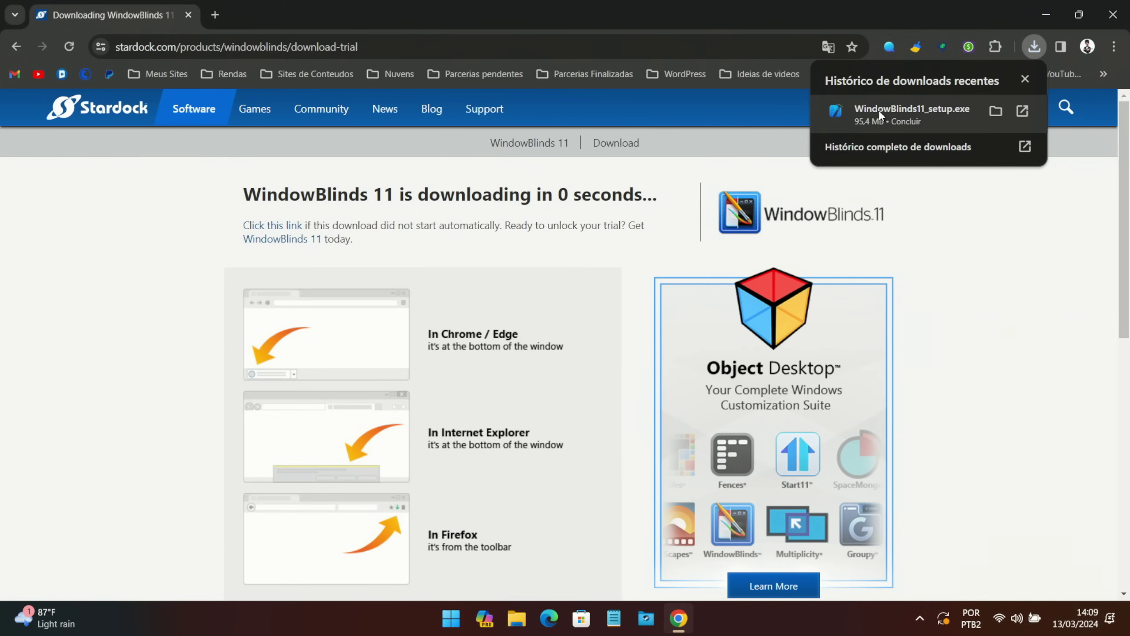
click(879, 113)
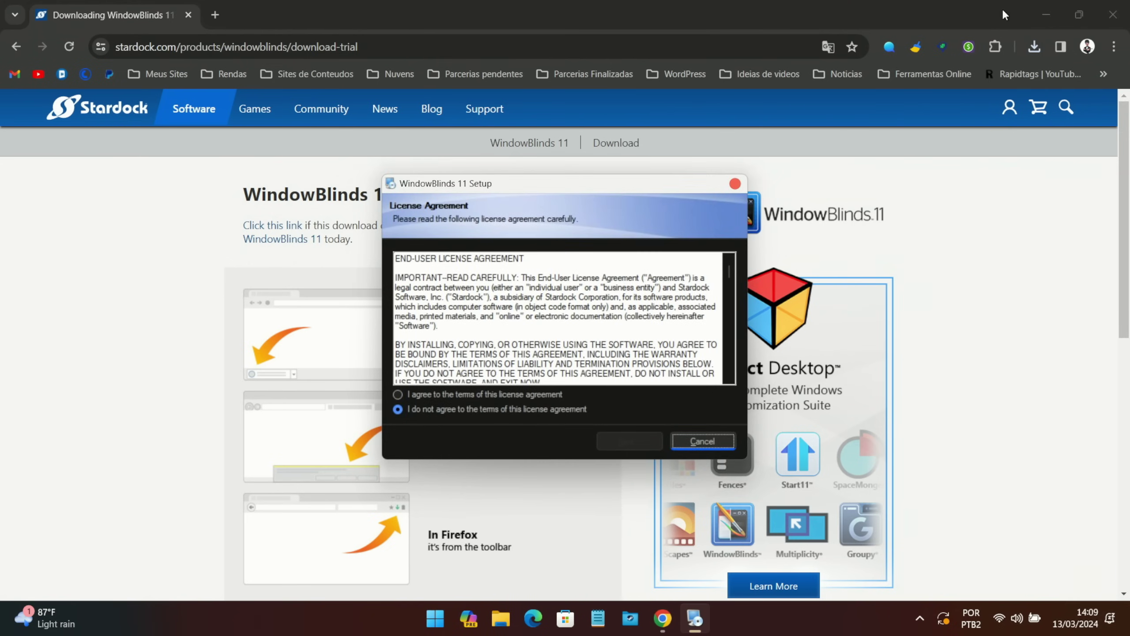
click(1046, 15)
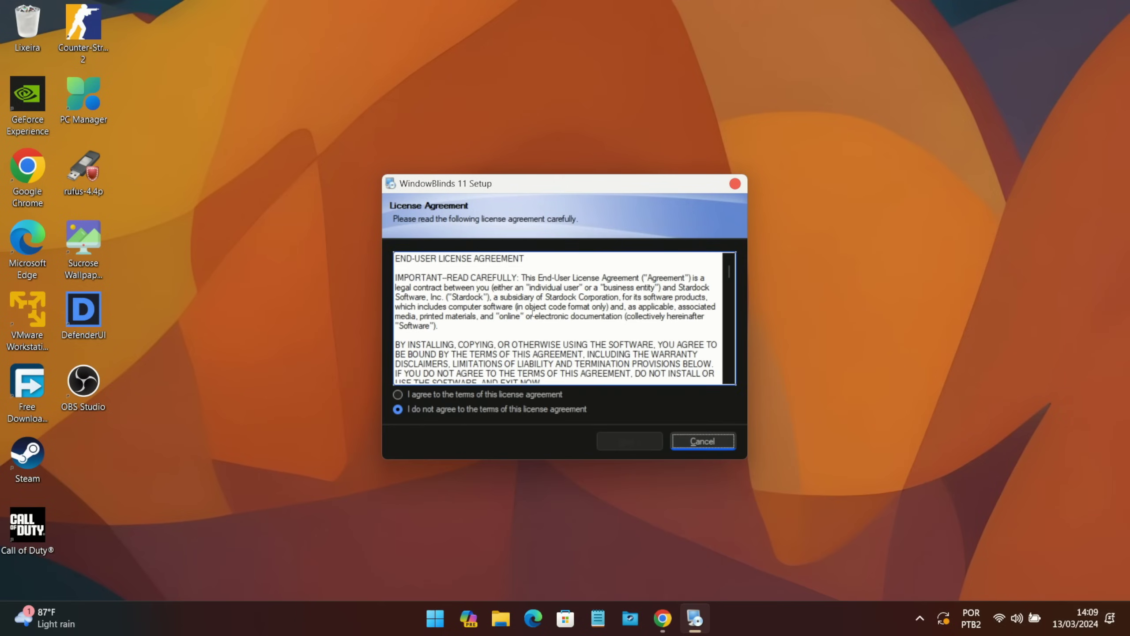
- Accept the license agreement in WindowBlinds 11 Setup and proceed with the installation
click(410, 395)
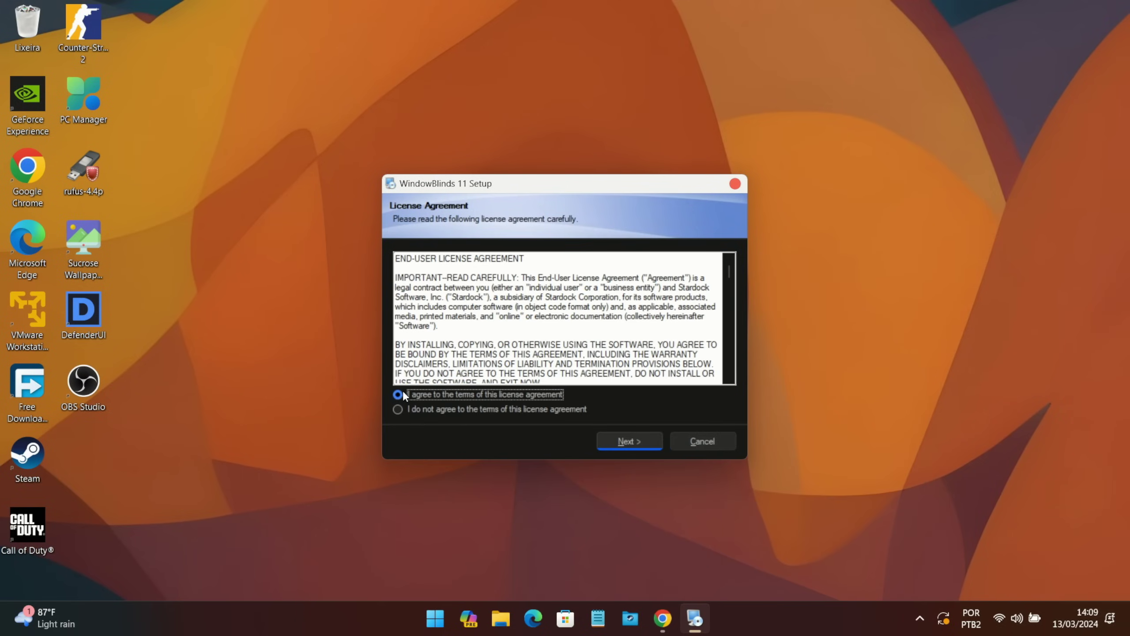
click(625, 442)
click(625, 443)
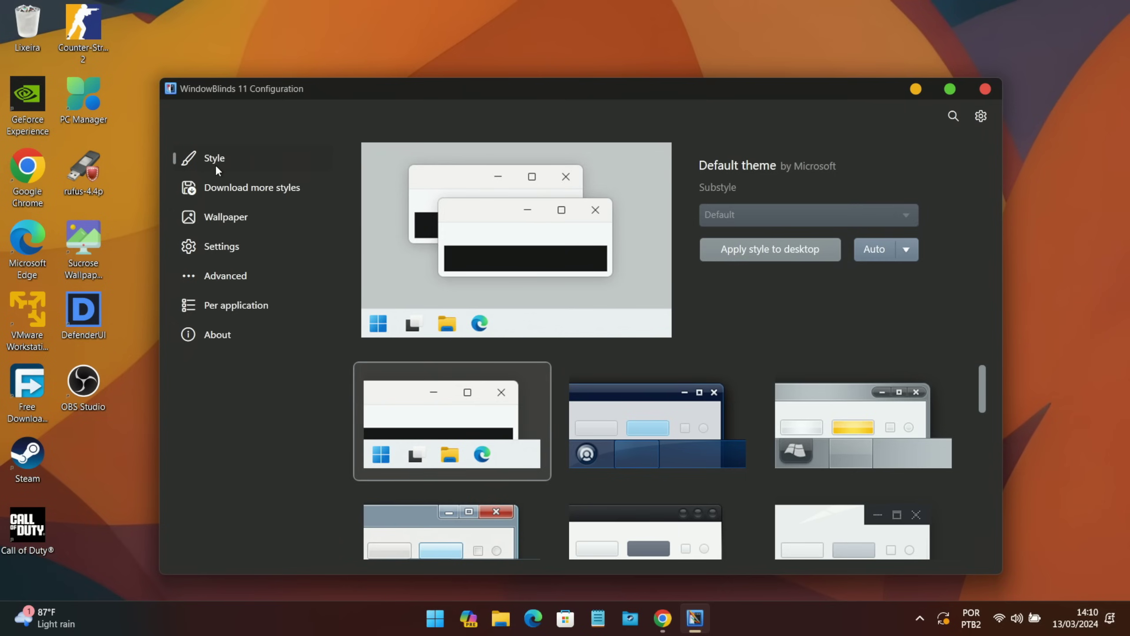
- Examine the featured downloadable styles in WindowBlinds 11 Configuration
click(237, 190)
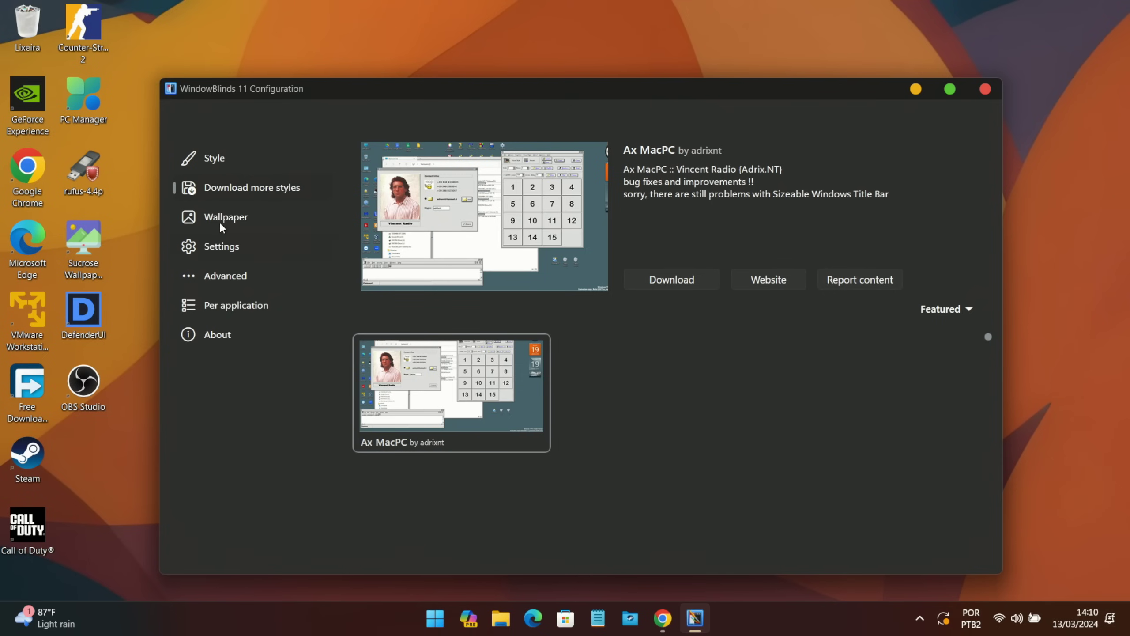
scroll(597, 378, down, 1)
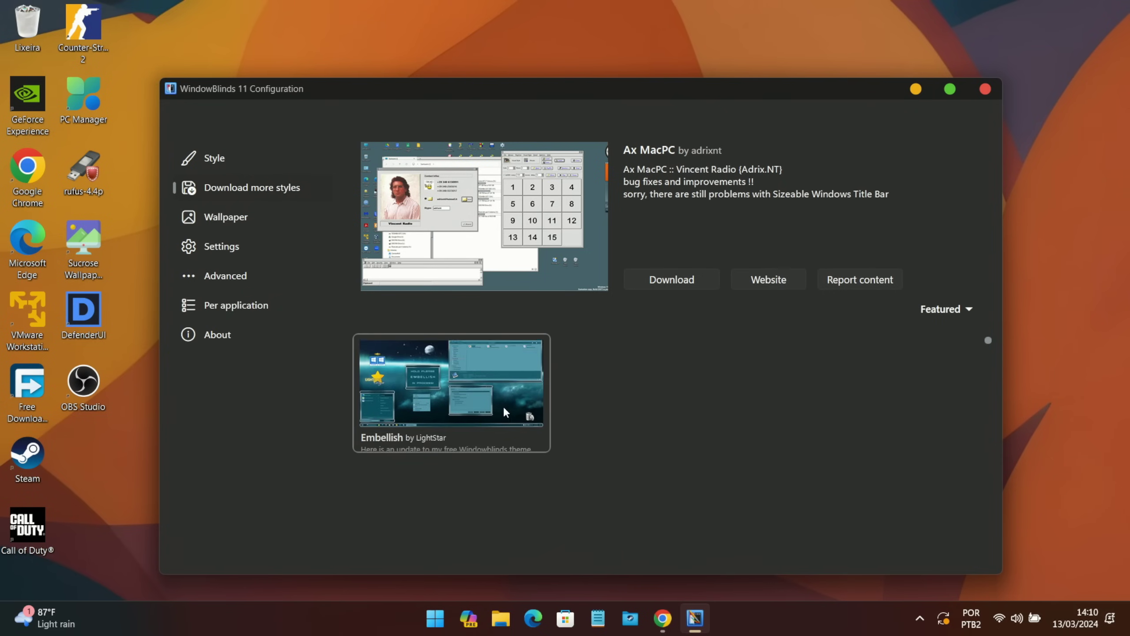
scroll(498, 405, up, 1)
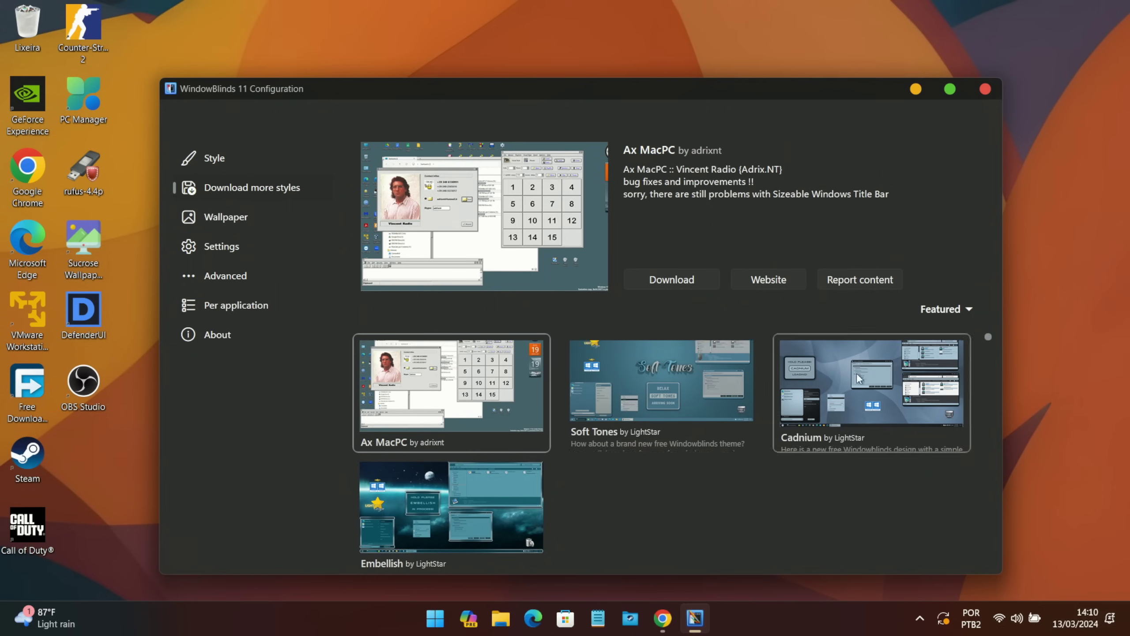
scroll(641, 383, down, 1)
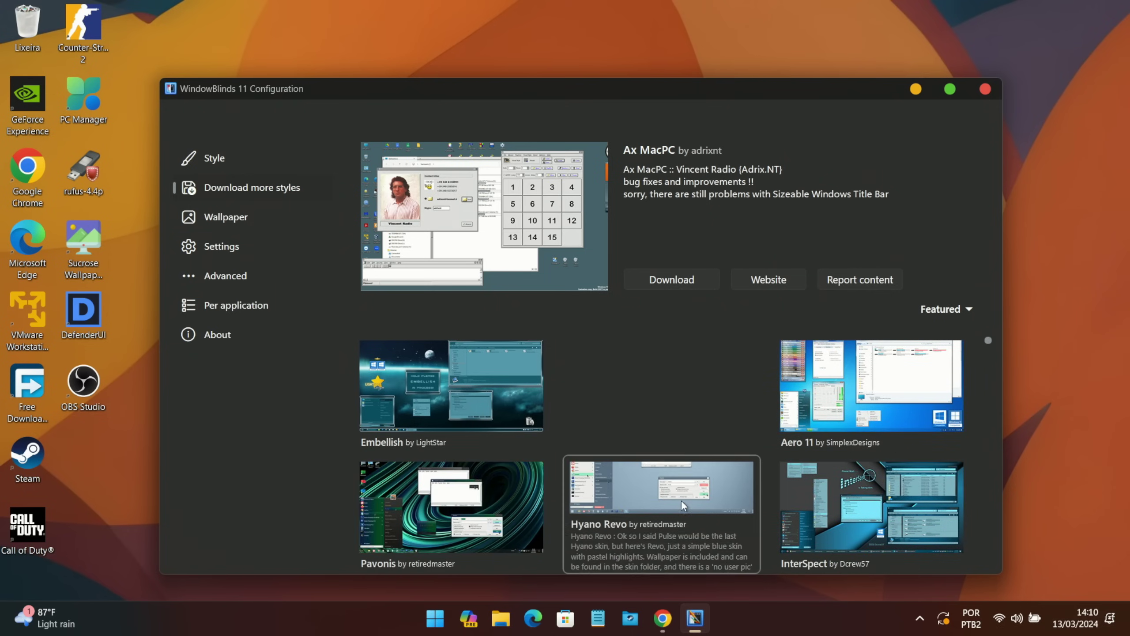
scroll(570, 489, up, 1)
scroll(601, 445, down, 1)
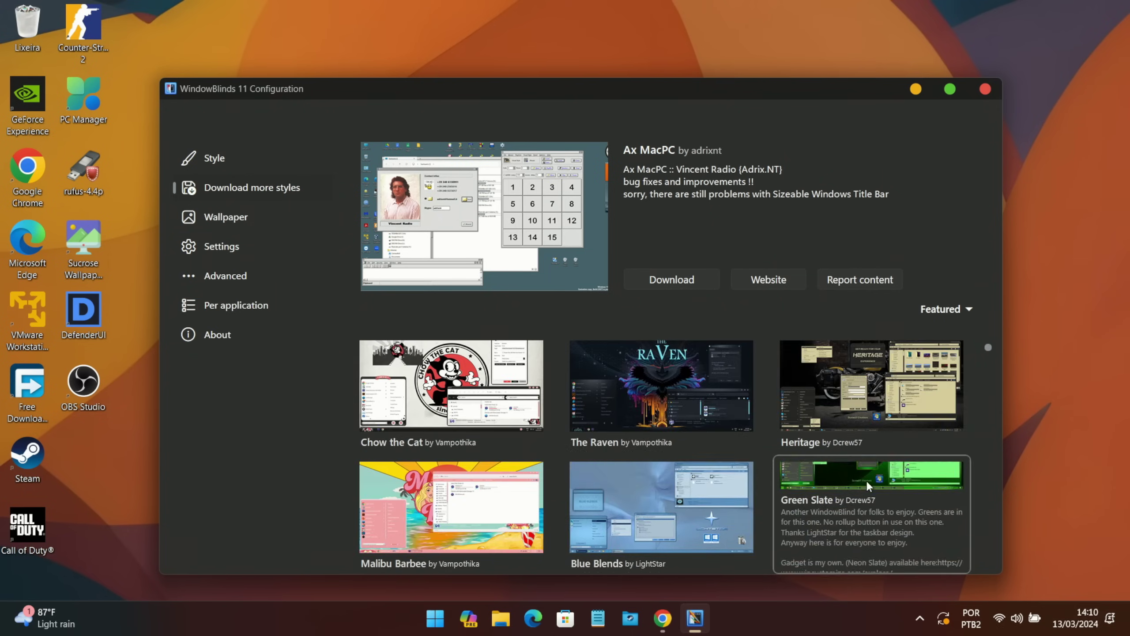
scroll(758, 441, down, 1)
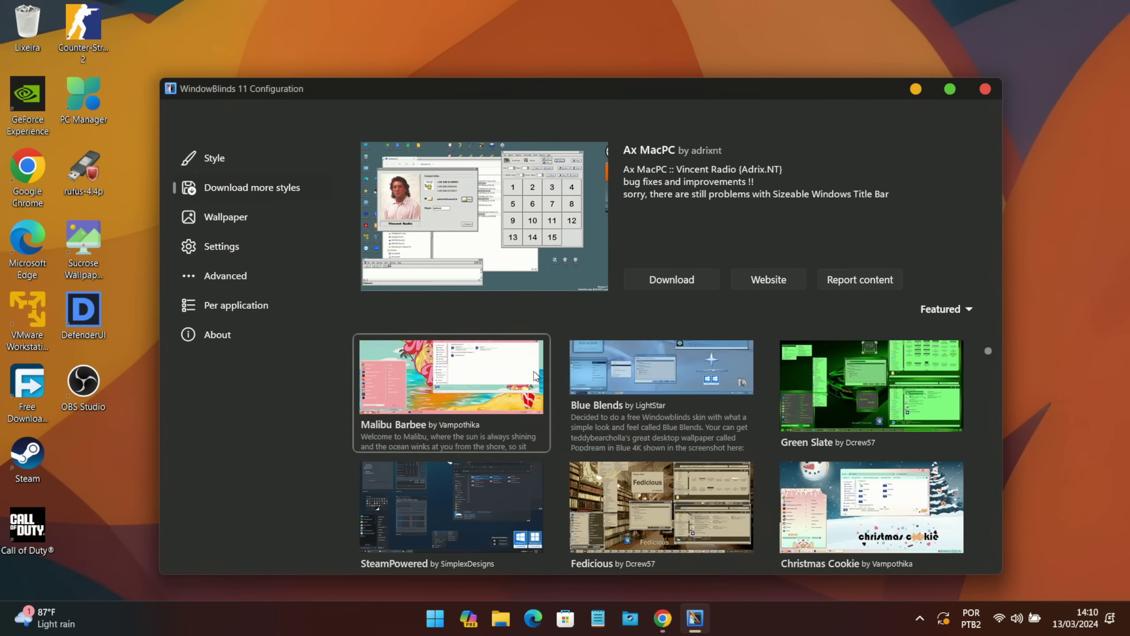
- Look over the desktop wallpapers offered in the WindowBlinds wallpaper section
click(236, 220)
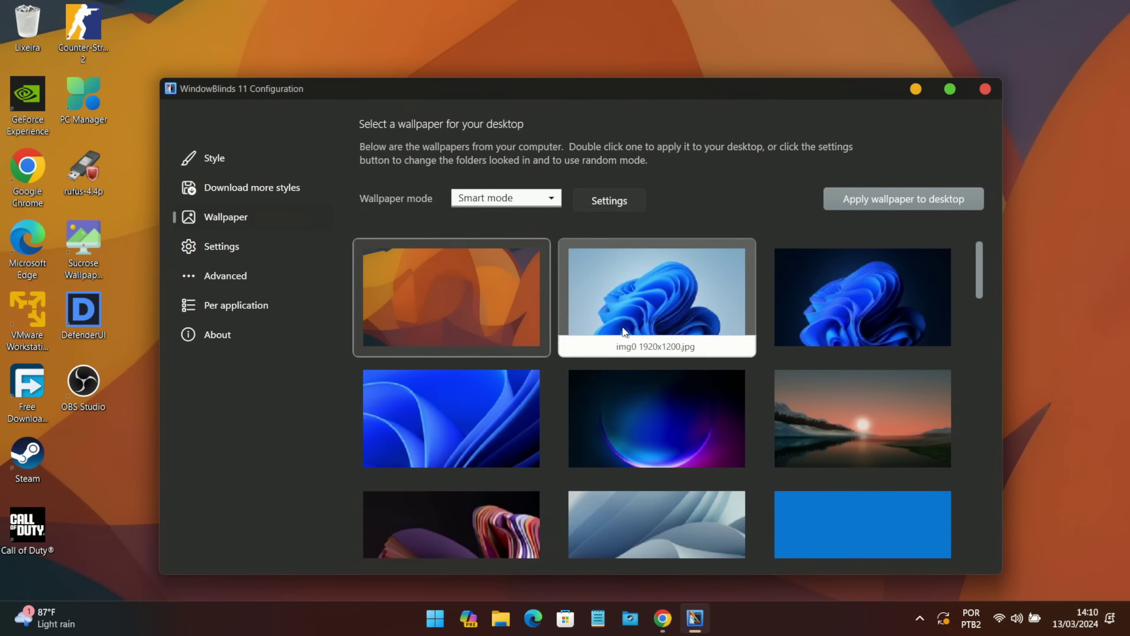
scroll(618, 351, down, 15)
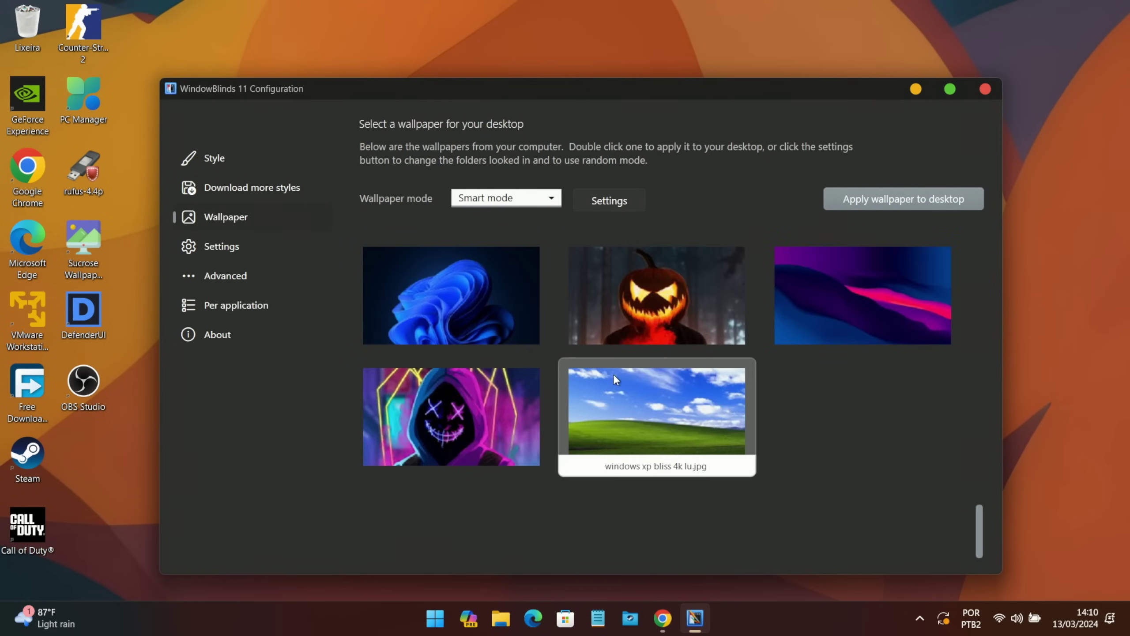
scroll(615, 374, up, 15)
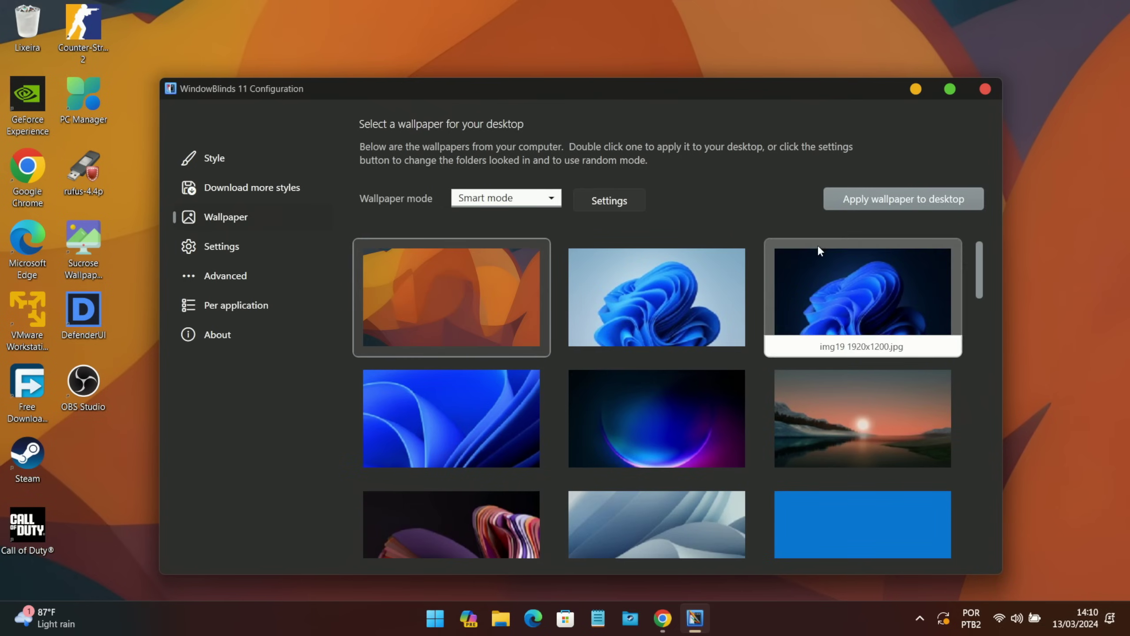
- Try the Stretch wallpaper mode and switch back to Smart mode
click(517, 199)
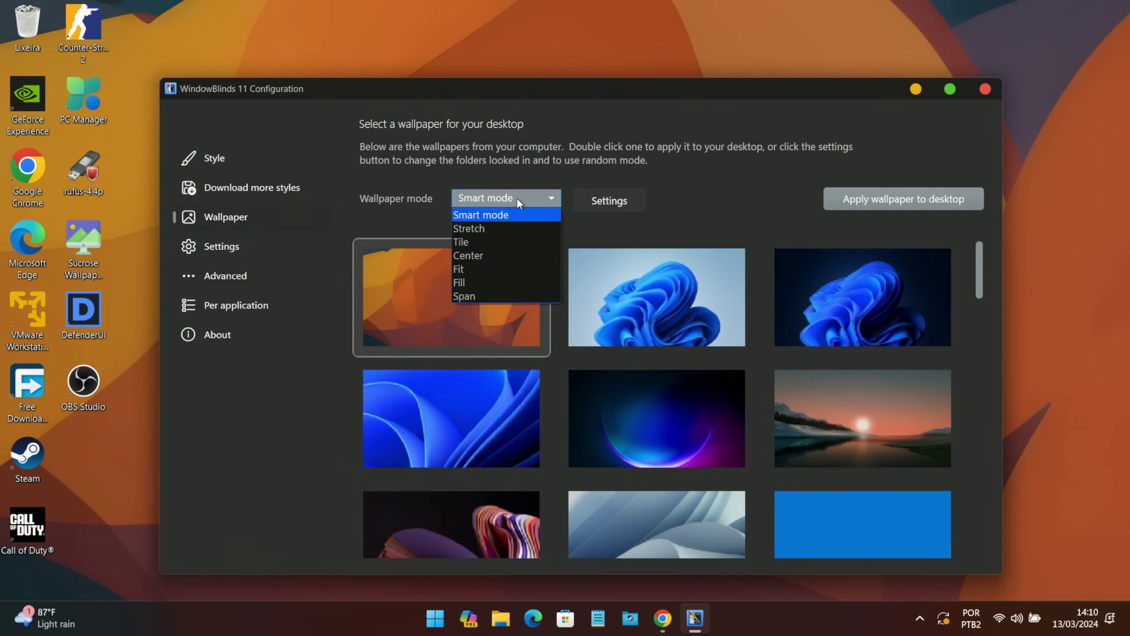
click(490, 228)
click(543, 198)
click(490, 215)
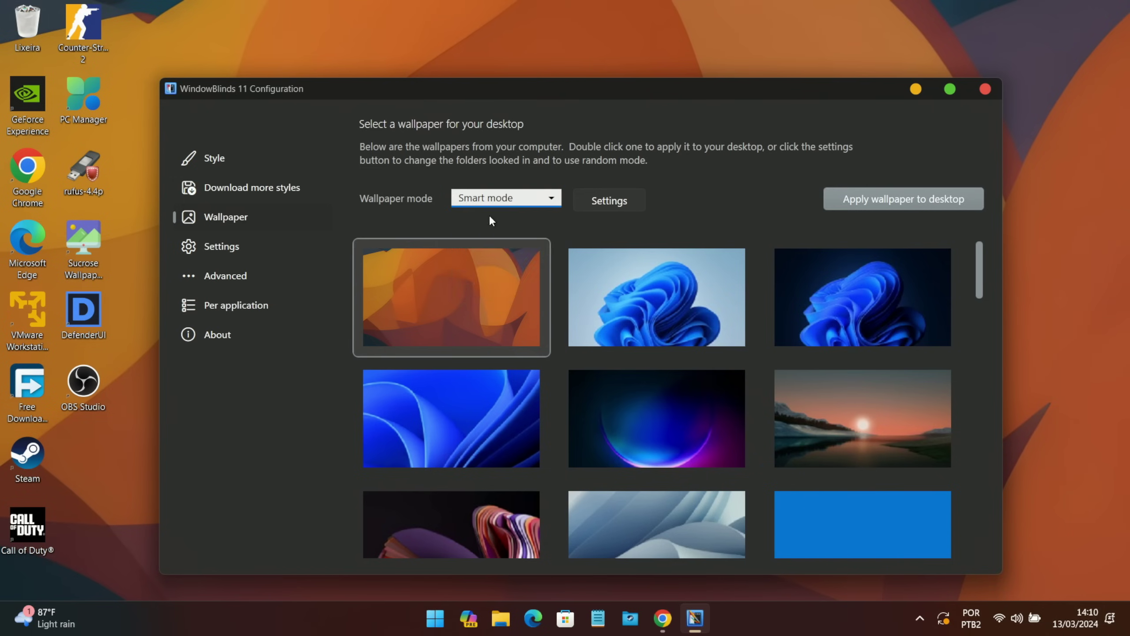
- Look further through the wallpaper thumbnails without applying one
scroll(578, 312, down, 5)
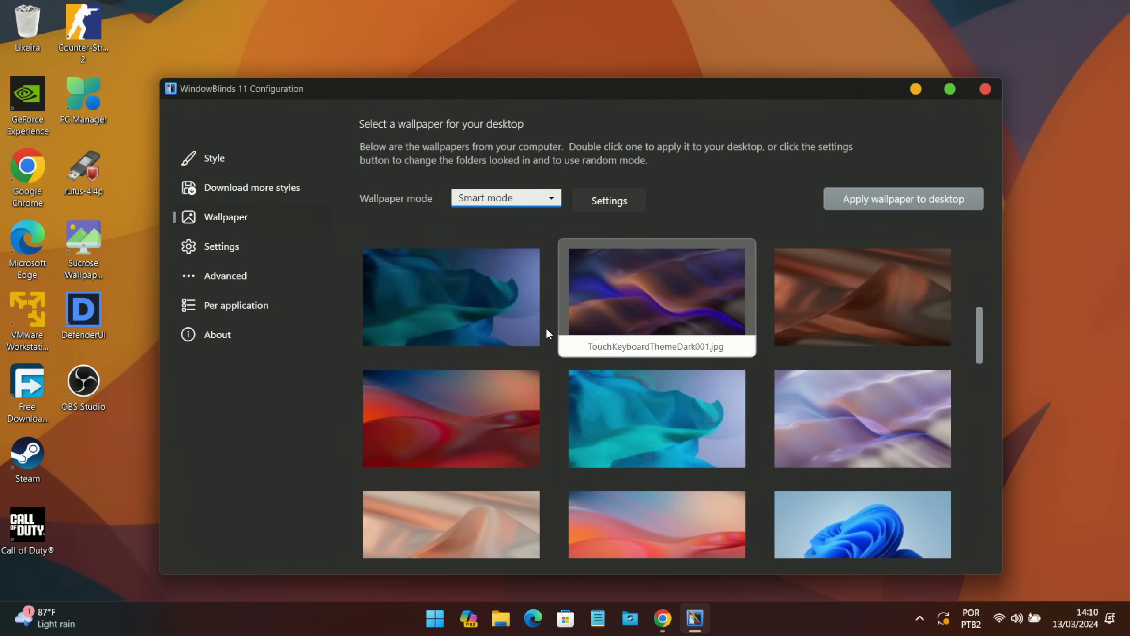
scroll(591, 333, down, 3)
scroll(774, 389, down, 5)
scroll(773, 390, up, 5)
- Review the WindowBlinds settings, including the title bar right-click and double-click actions and the taskbar and Start menu style choices
click(235, 247)
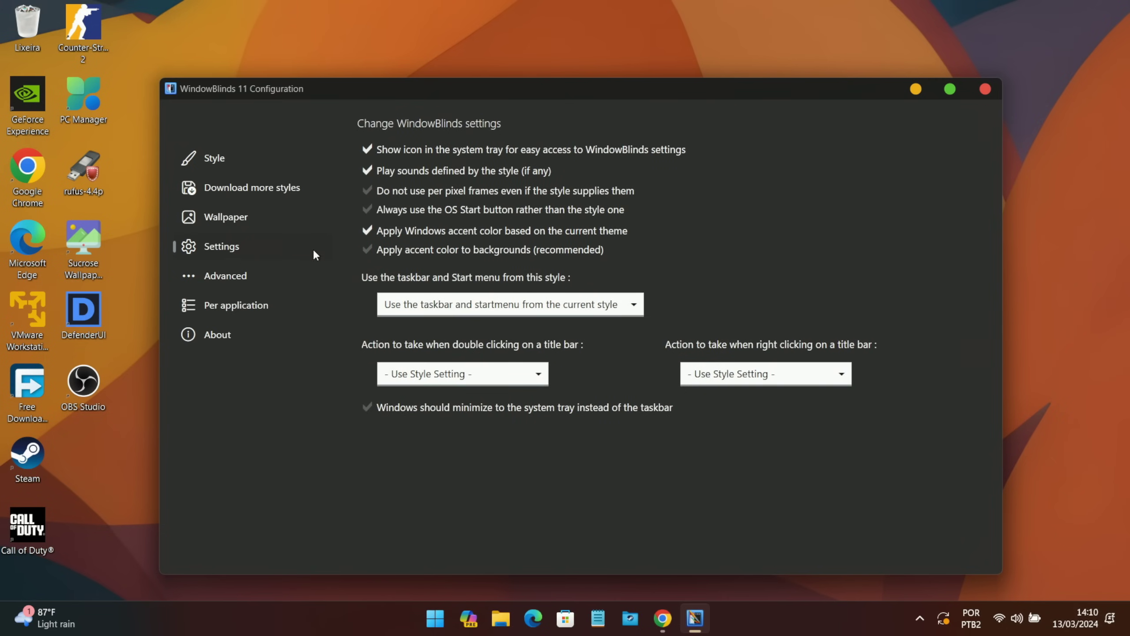
click(431, 209)
click(522, 251)
click(743, 373)
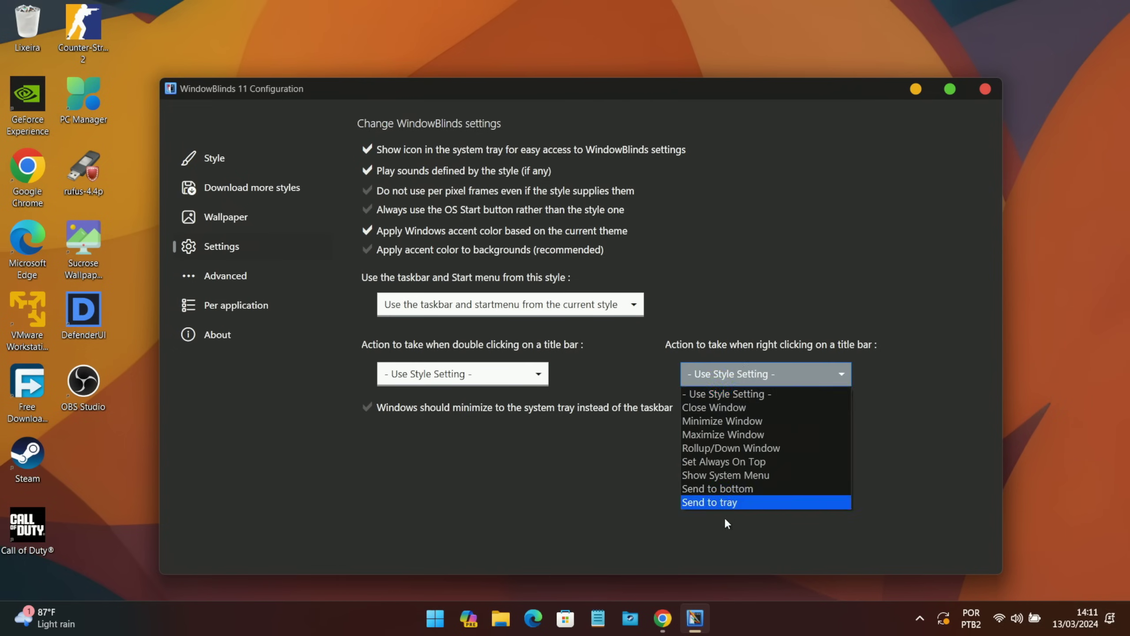
click(499, 372)
click(499, 372)
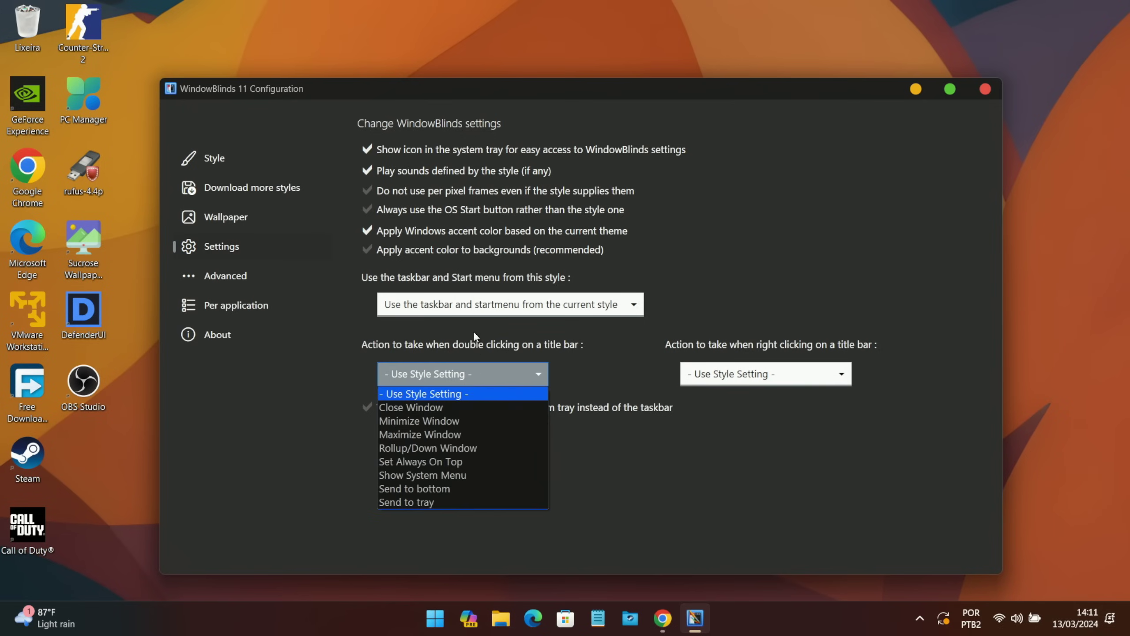
click(477, 393)
click(489, 305)
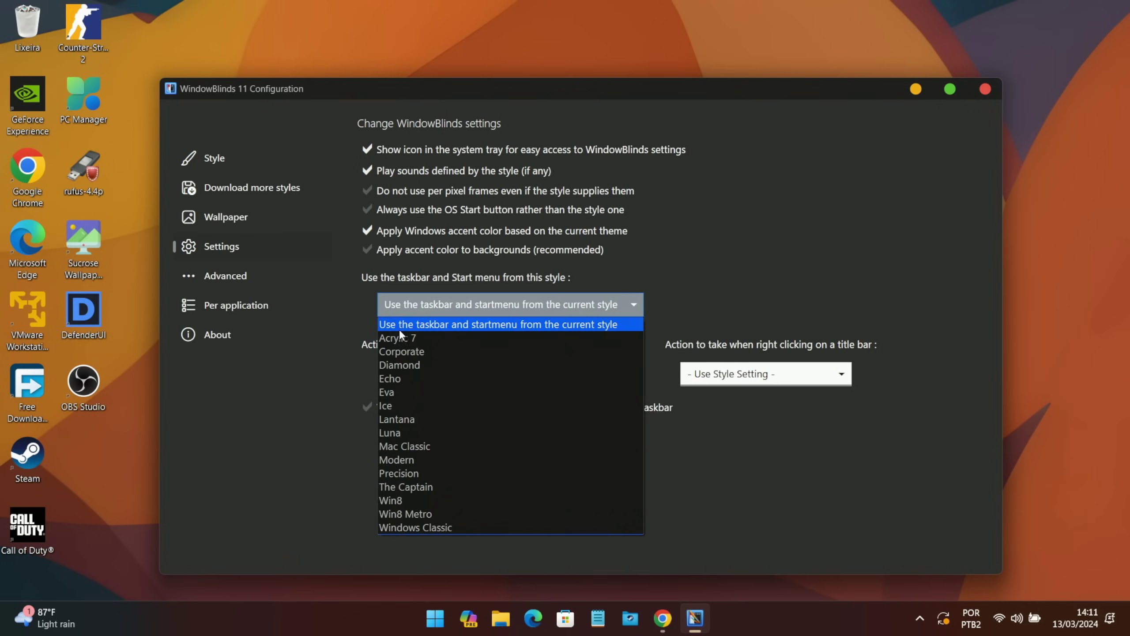
click(297, 424)
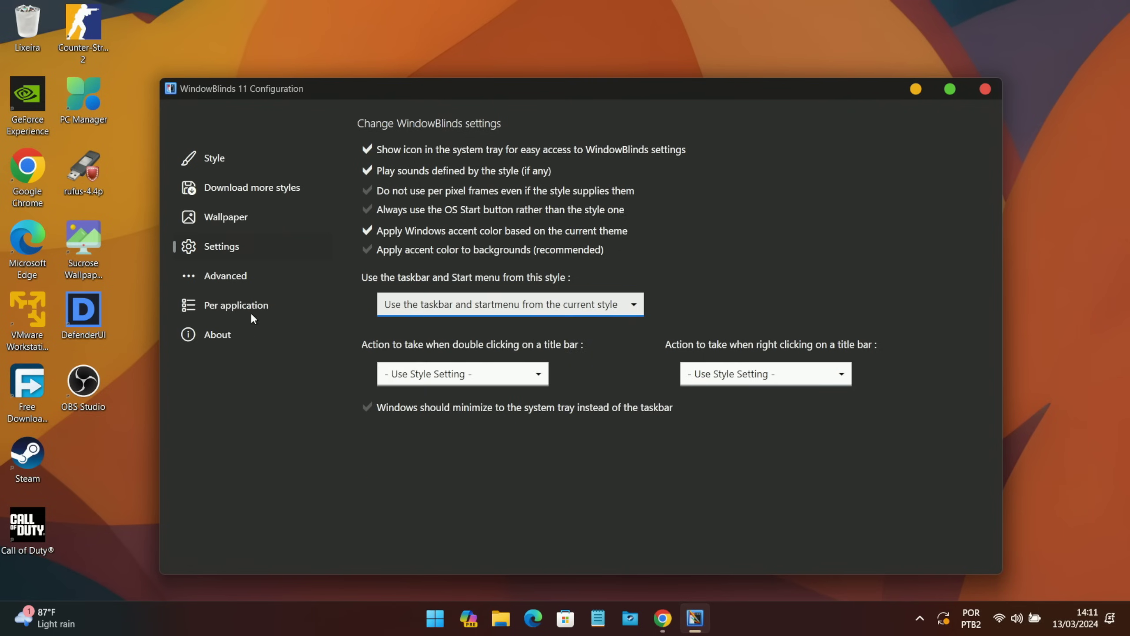
- Review the advanced WindowBlinds settings, including browser skinning and automatic dark mode, and the per-application settings
click(236, 278)
click(615, 366)
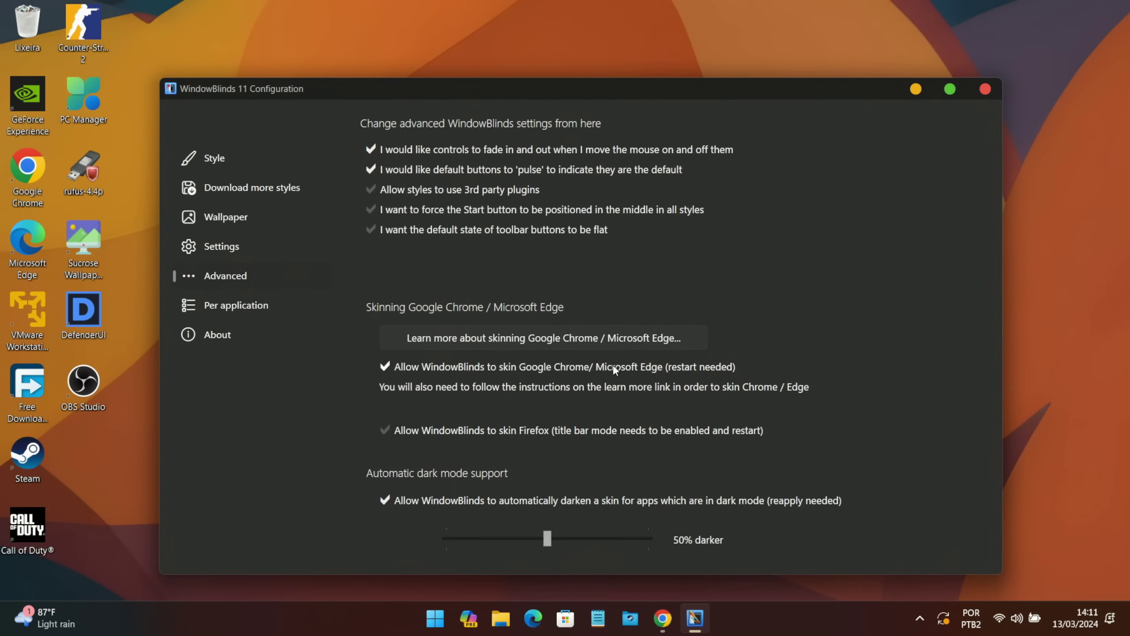
click(236, 307)
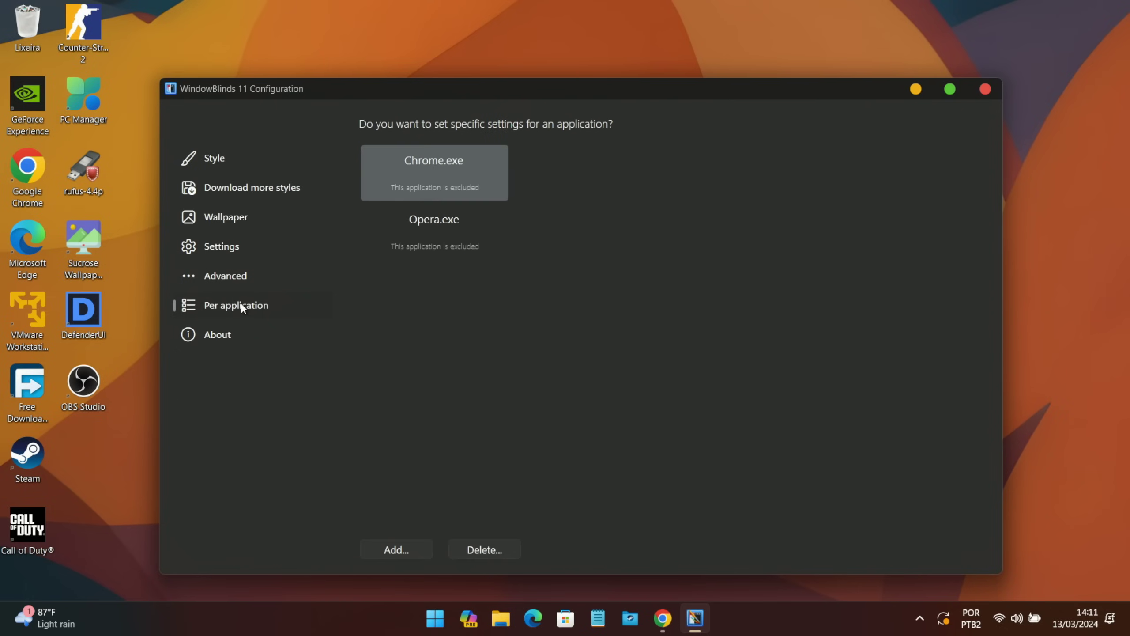
- Look through all the installed styles in the Style section with the configuration window maximized
click(218, 170)
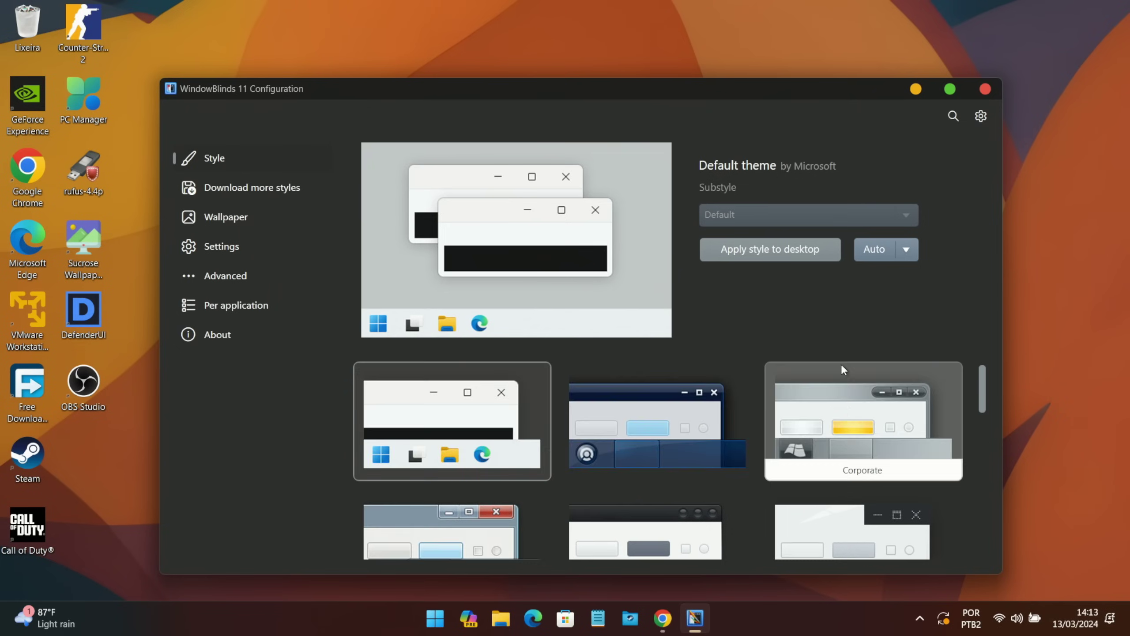
scroll(846, 427, down, 2)
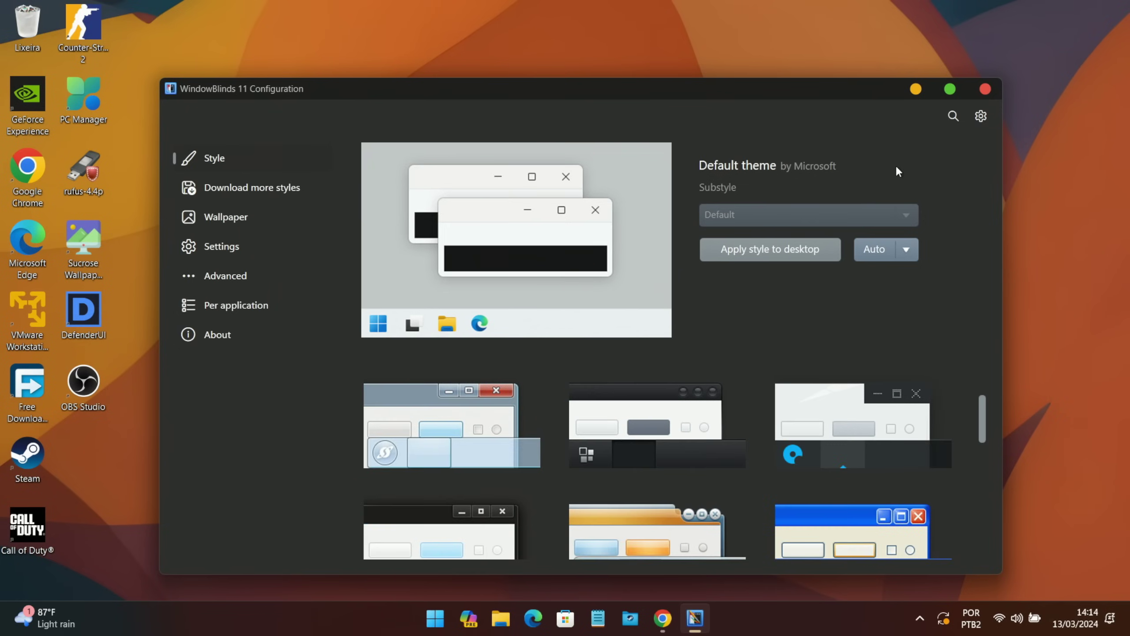
click(949, 89)
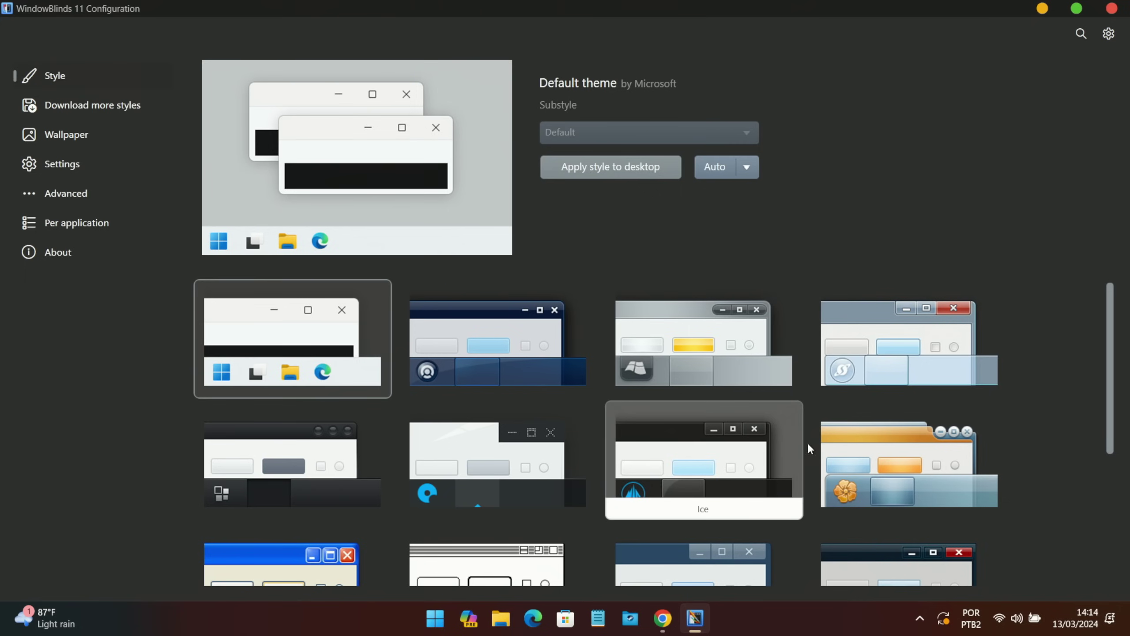
scroll(869, 433, down, 2)
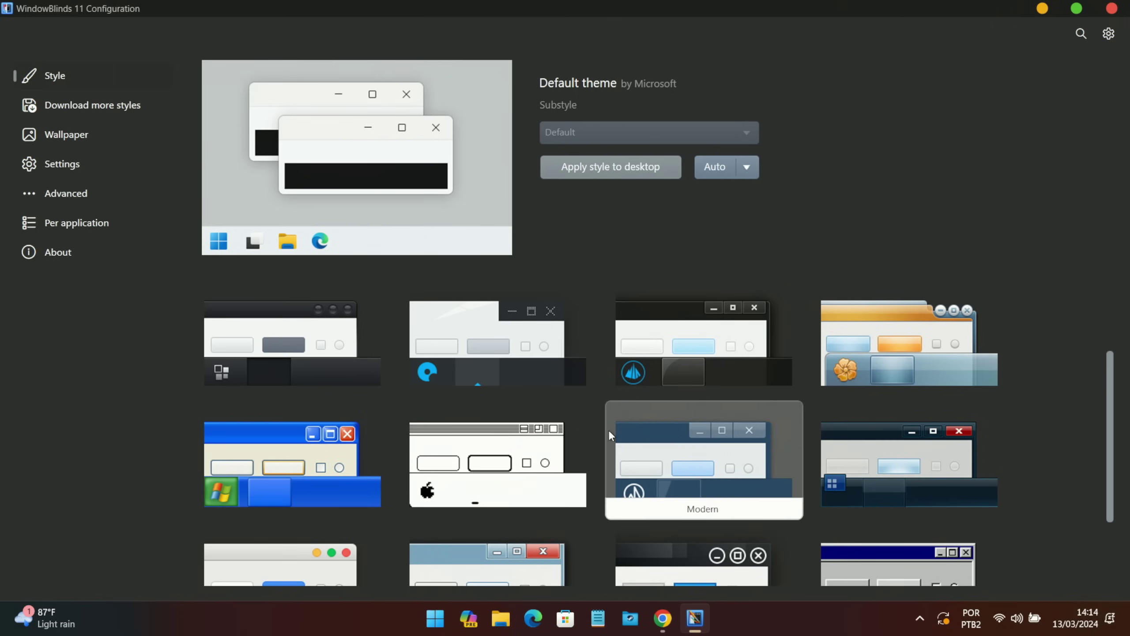
scroll(888, 440, down, 3)
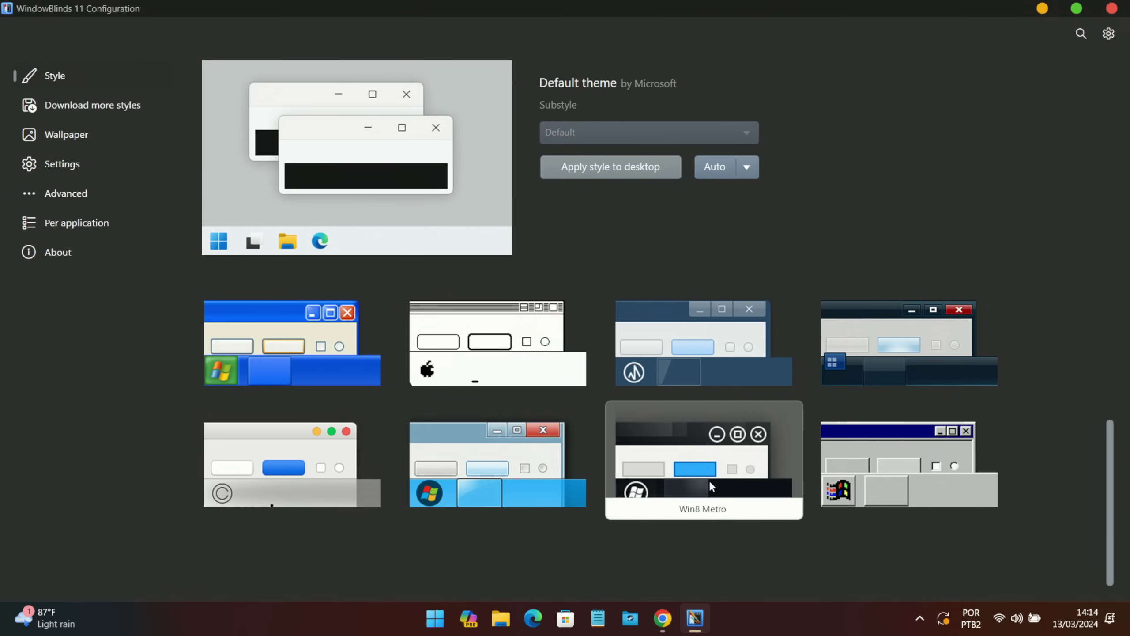
scroll(734, 480, down, 3)
scroll(768, 480, up, 8)
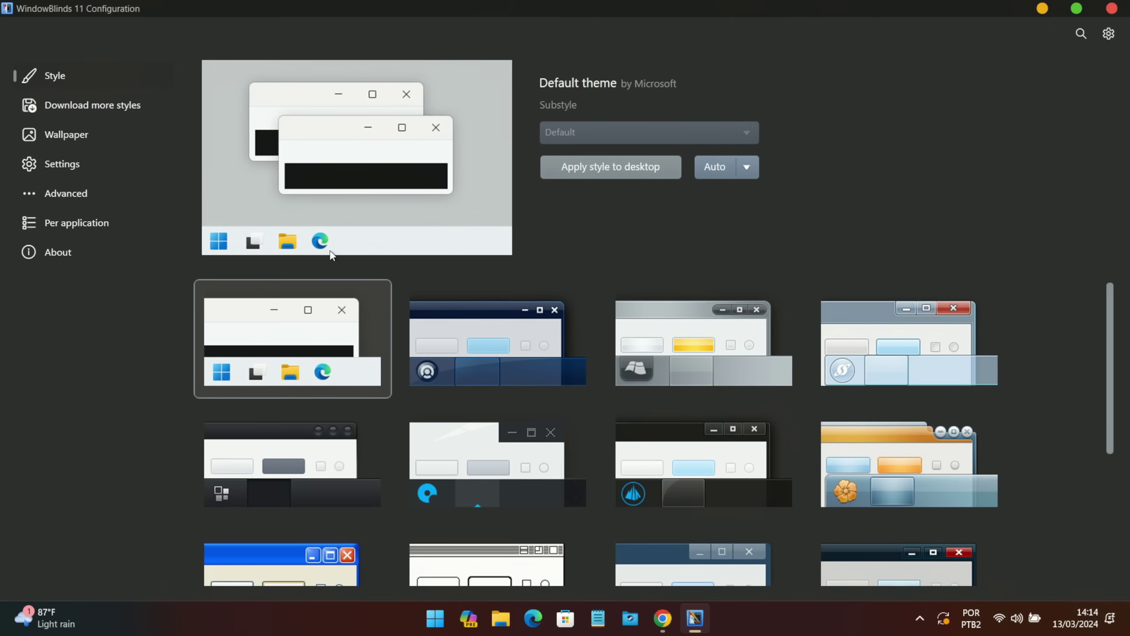
- Browse the featured WindowBlinds styles available for download
click(82, 107)
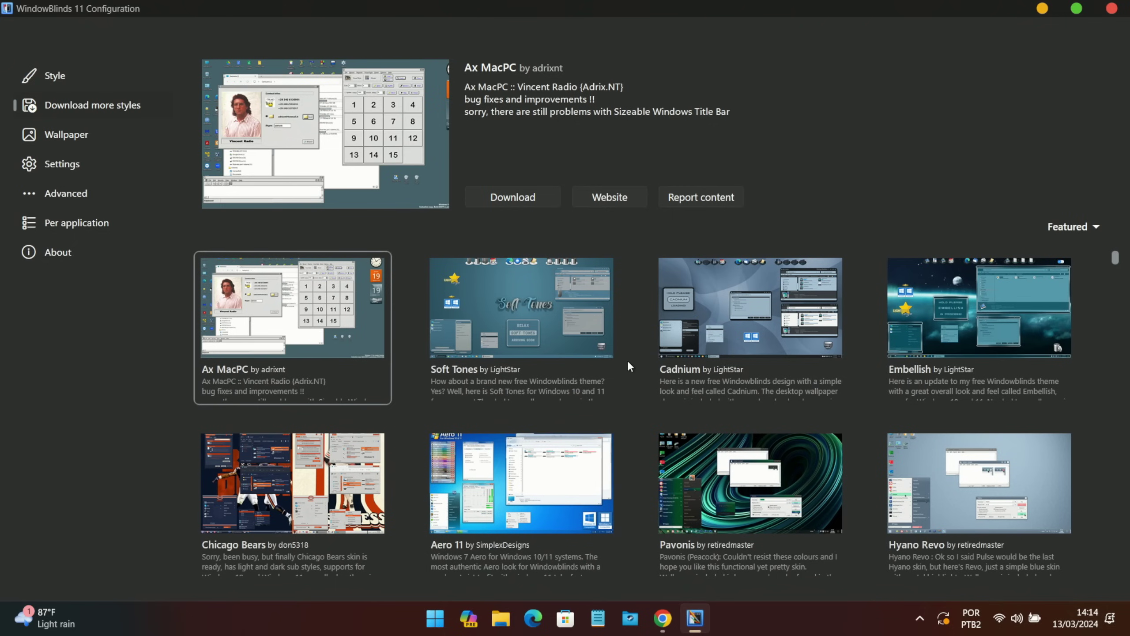
scroll(491, 304, down, 10)
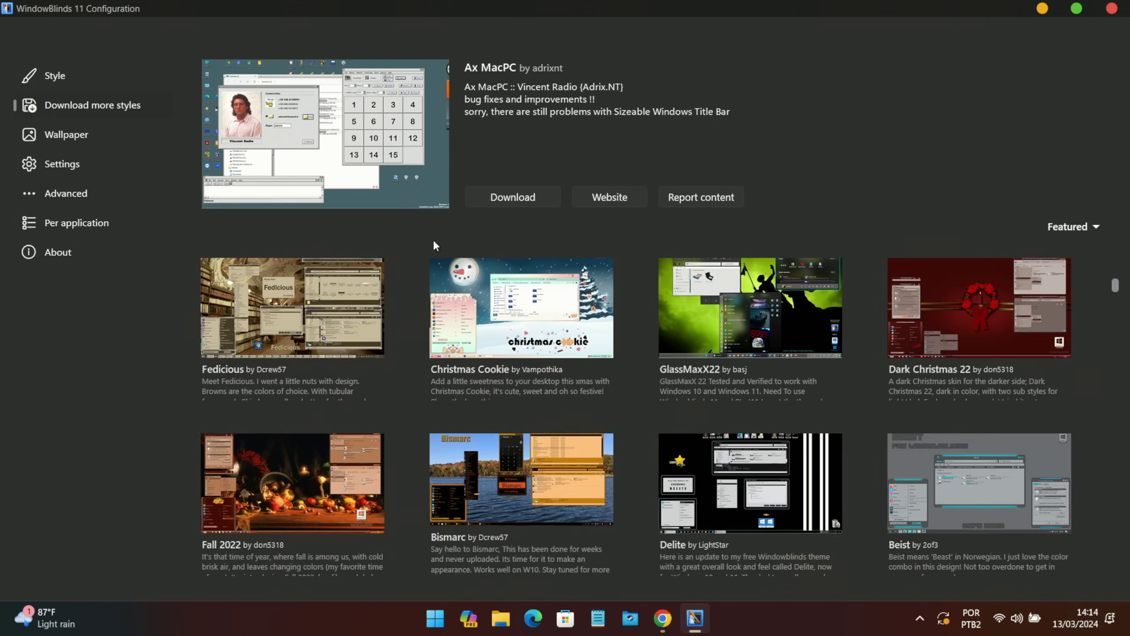
scroll(521, 381, up, 10)
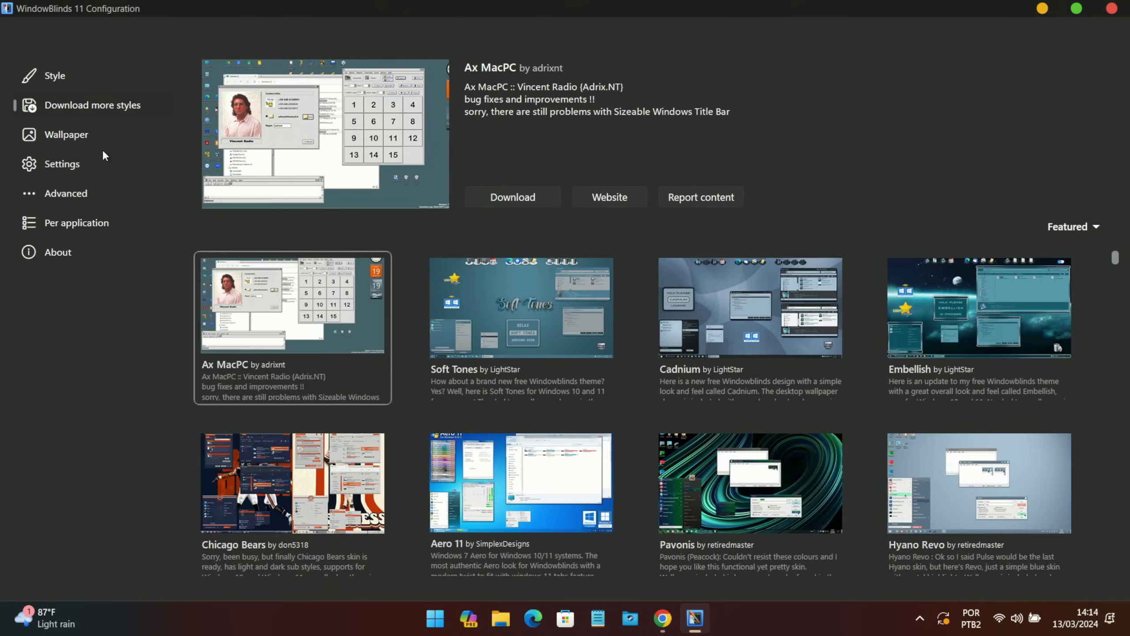
- Return to the installed styles, restore the configuration window to its smaller size and reposition it on the desktop
click(82, 81)
click(1077, 9)
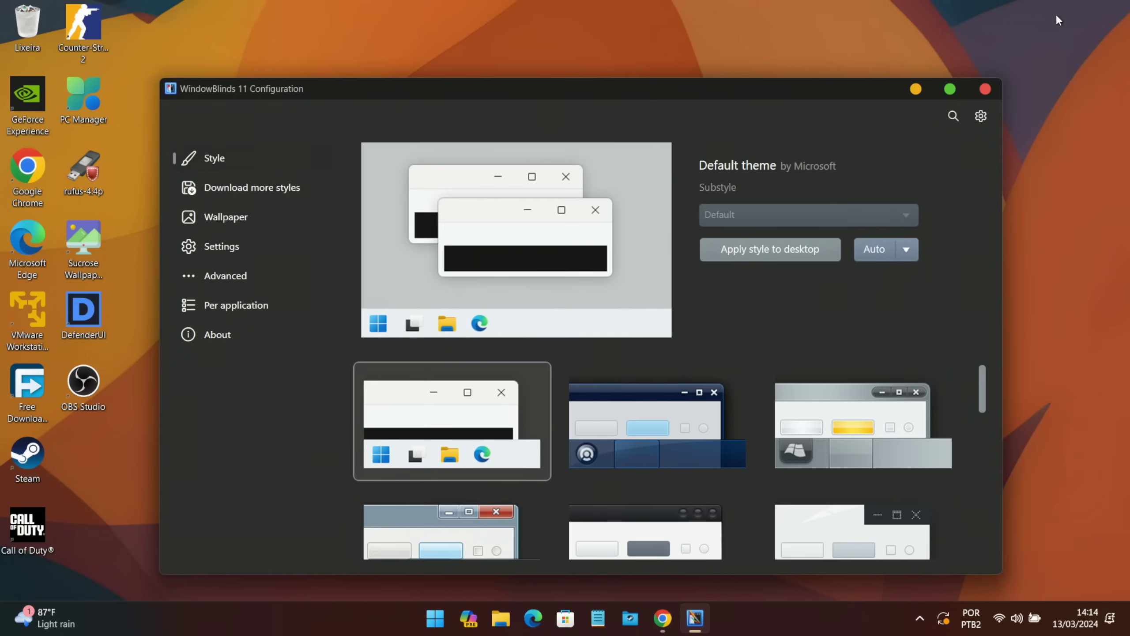
drag(642, 86, 703, 47)
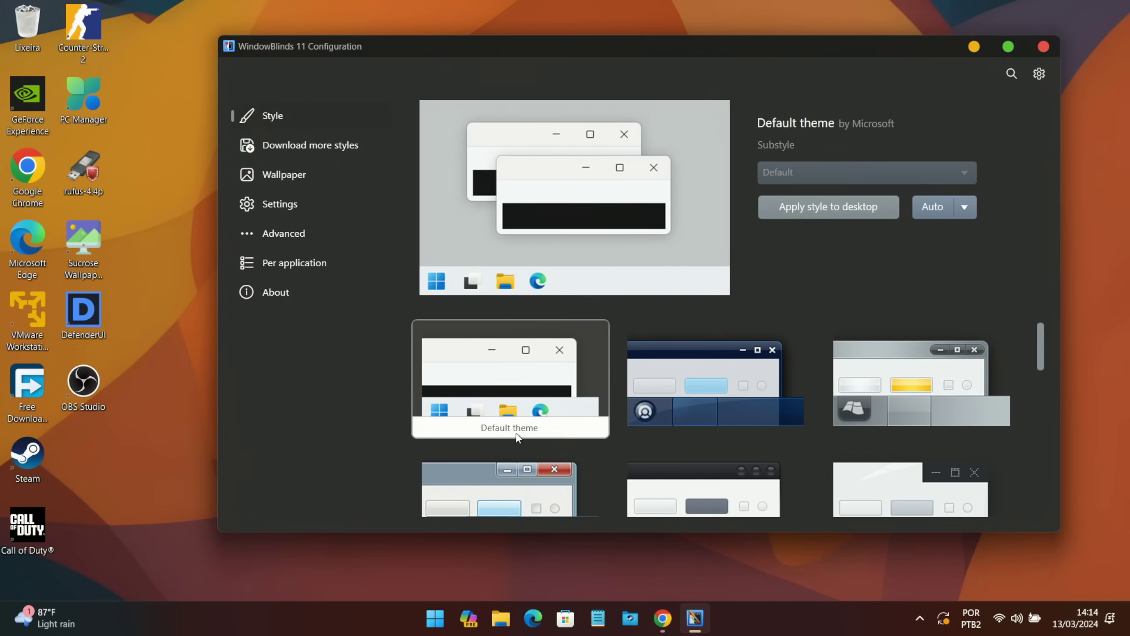
- Apply the Acrylic 7 style with its Acrylic 7 substyle to the desktop, and keep the theme-switch reminder enabled
click(686, 374)
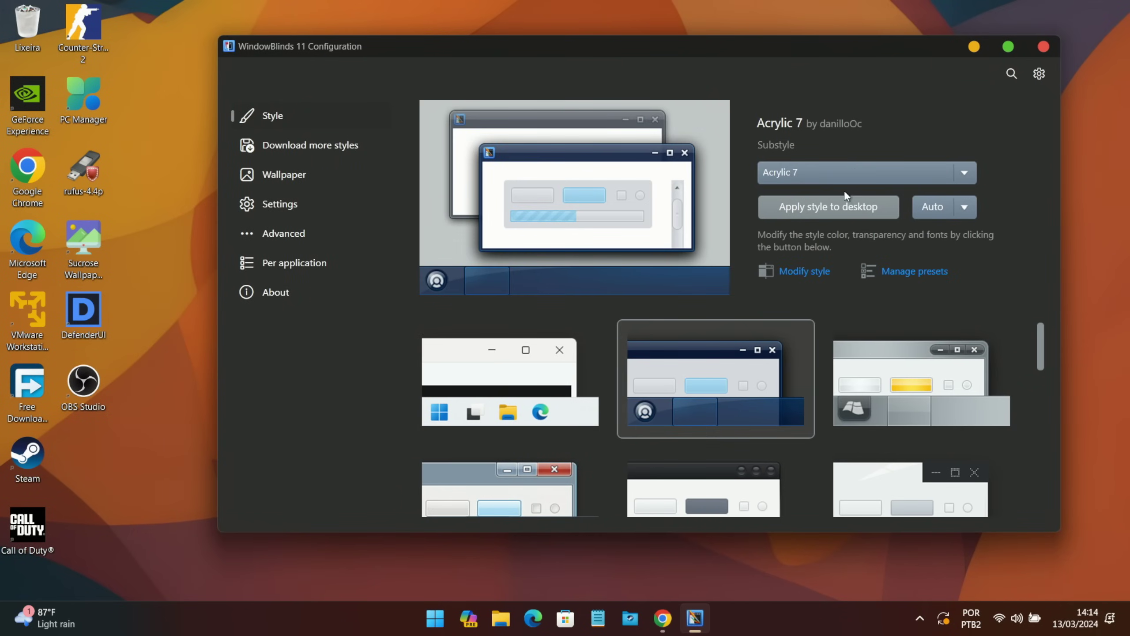
click(800, 169)
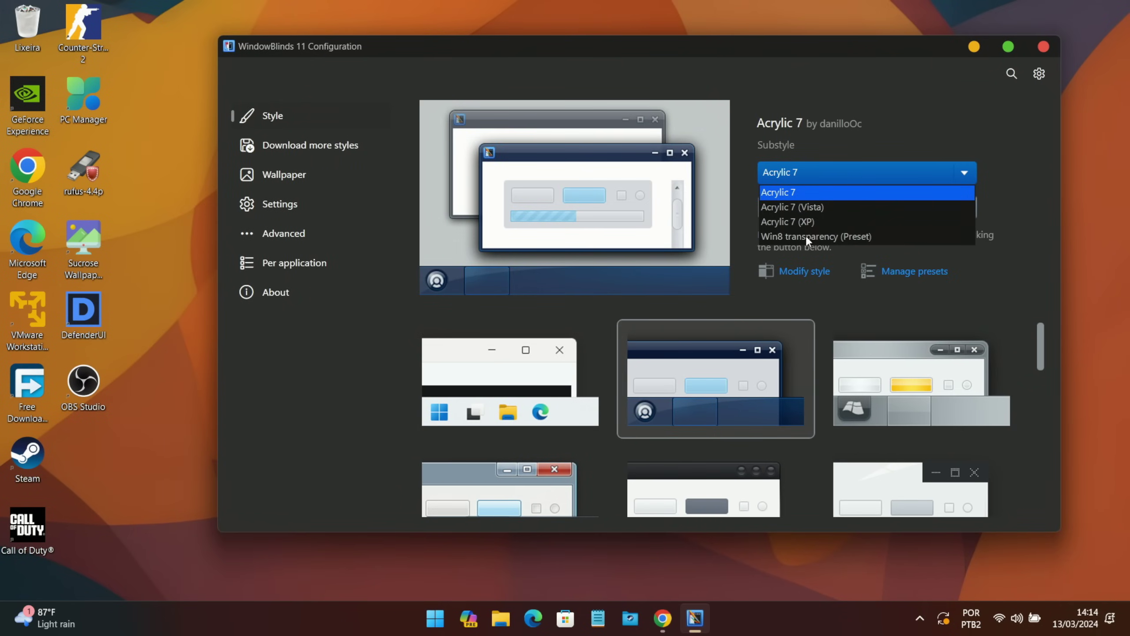
click(812, 174)
click(822, 207)
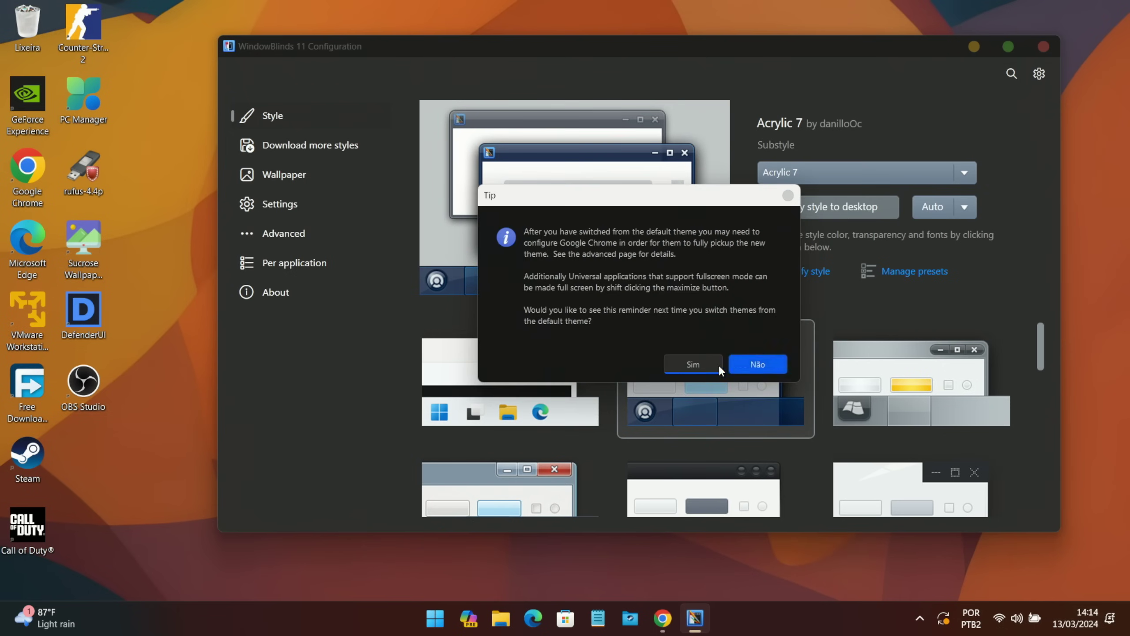
click(685, 364)
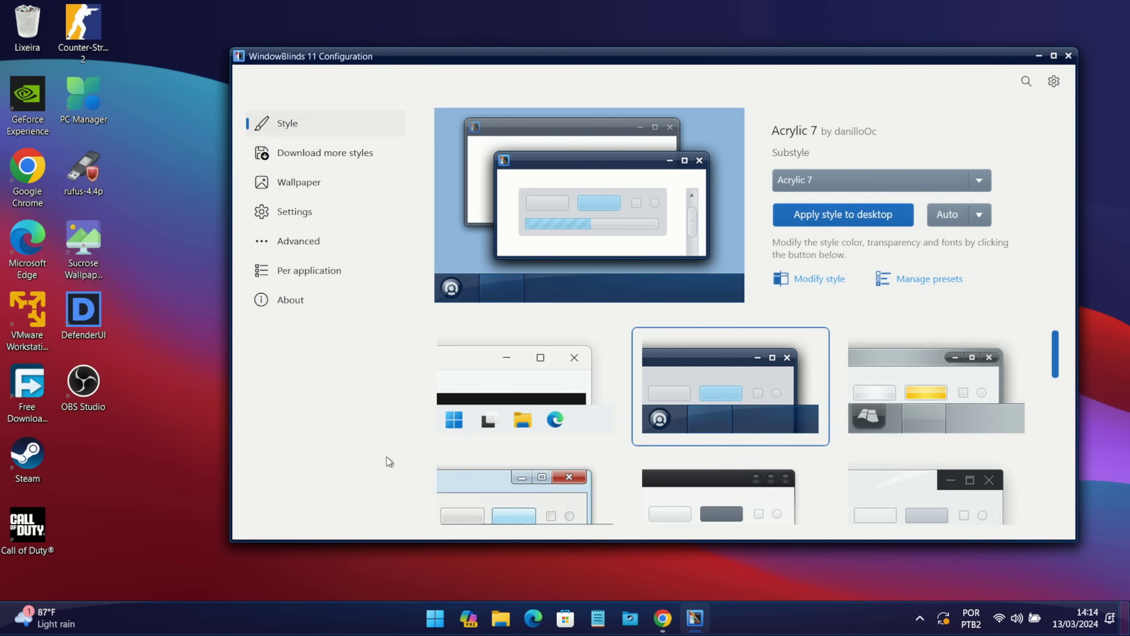
- Check how the Acrylic 7 style looks on the Start menu and on a File Explorer window, both floating and maximized
click(436, 618)
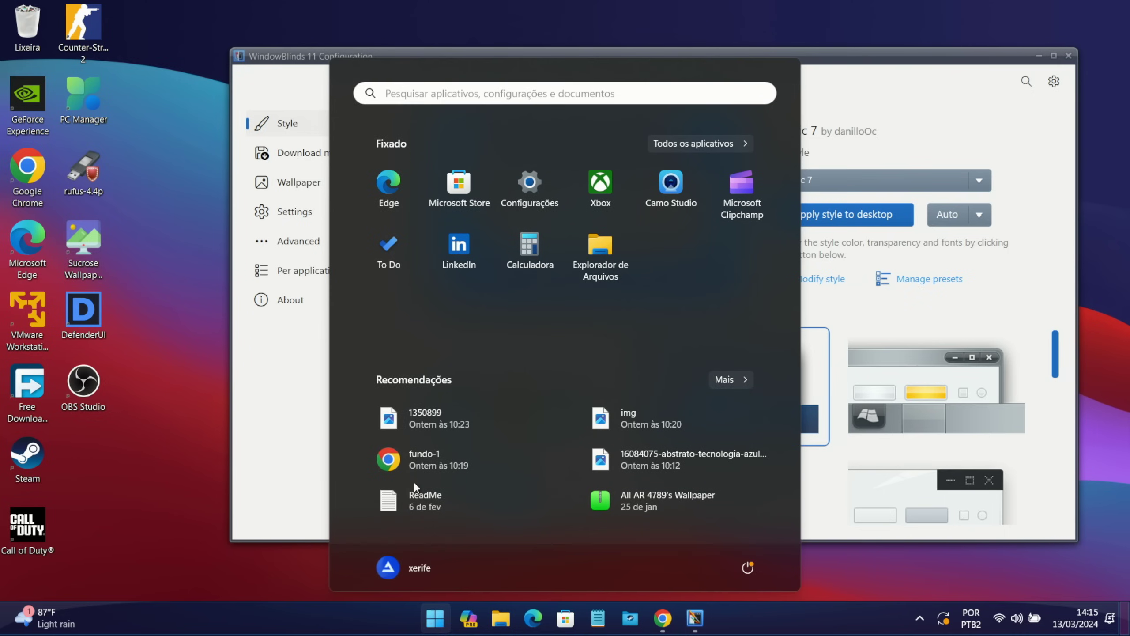
click(430, 629)
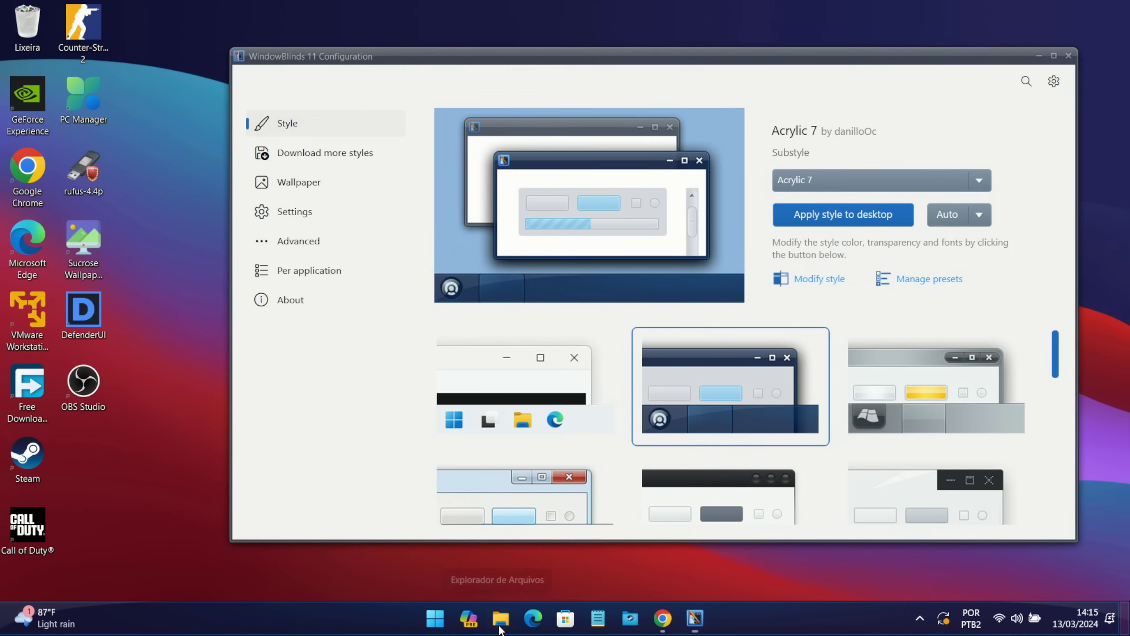
key(super+e)
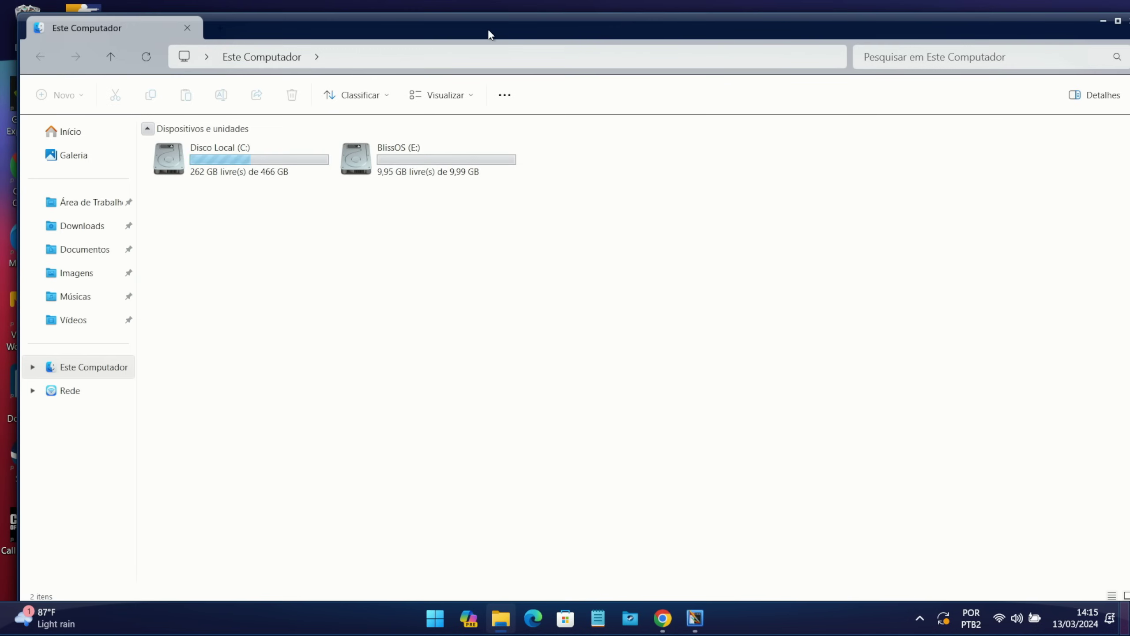
mouse_move(533, 28)
mouse_down()
mouse_move(662, 229)
mouse_move(596, 161)
mouse_move(529, 43)
mouse_up()
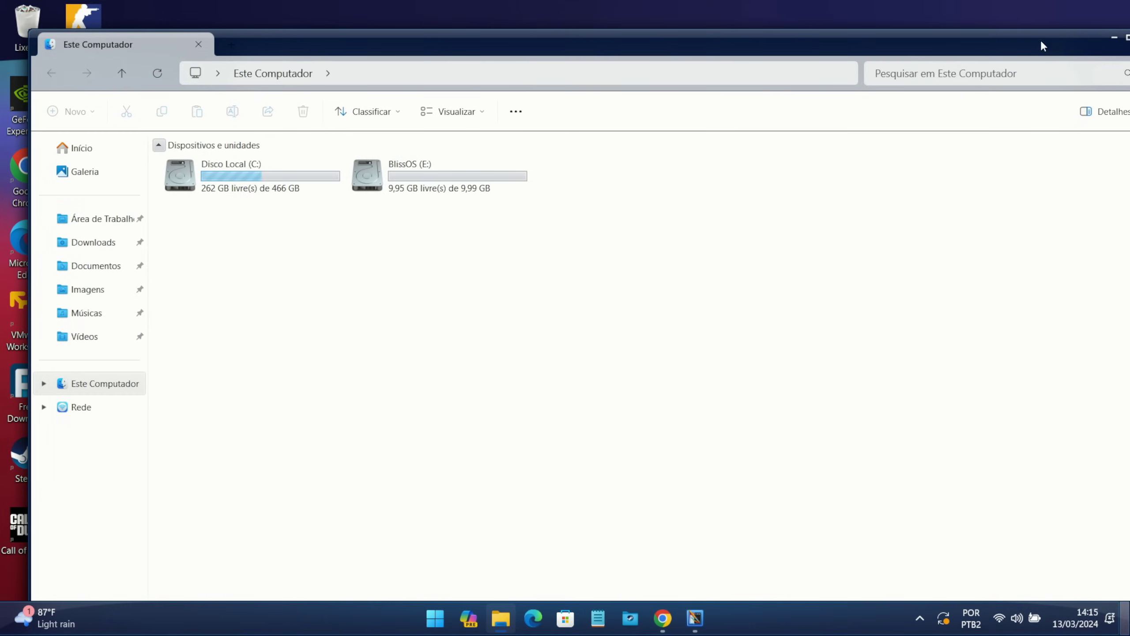
double_click(1040, 47)
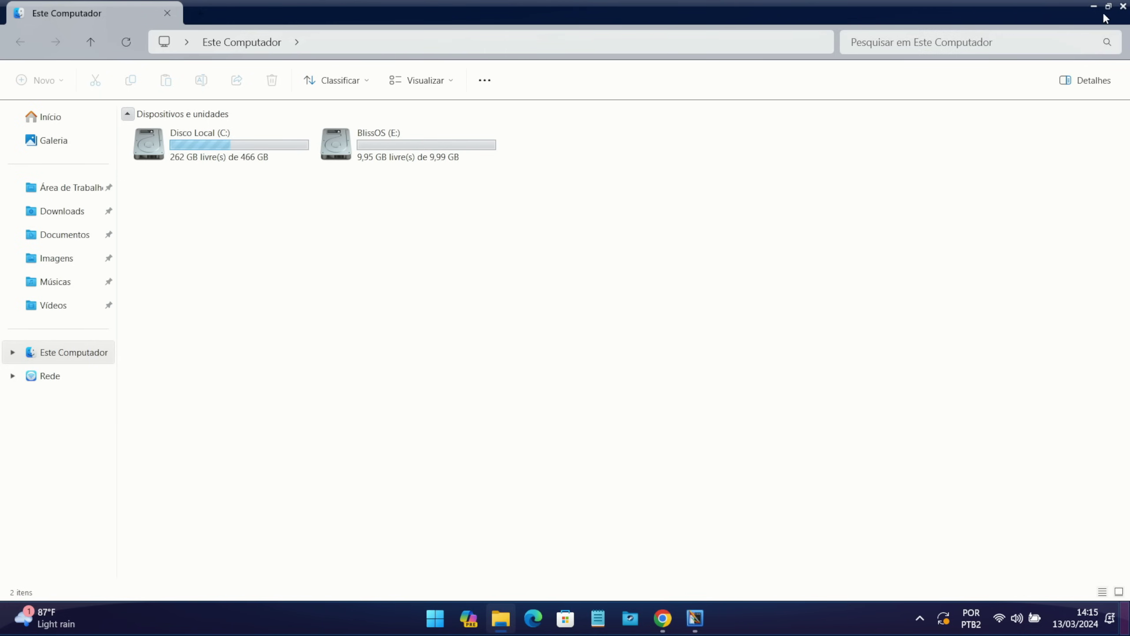
click(1123, 7)
- Apply the Corporate style to the desktop and check its look on the Start menu and a File Explorer window
click(935, 387)
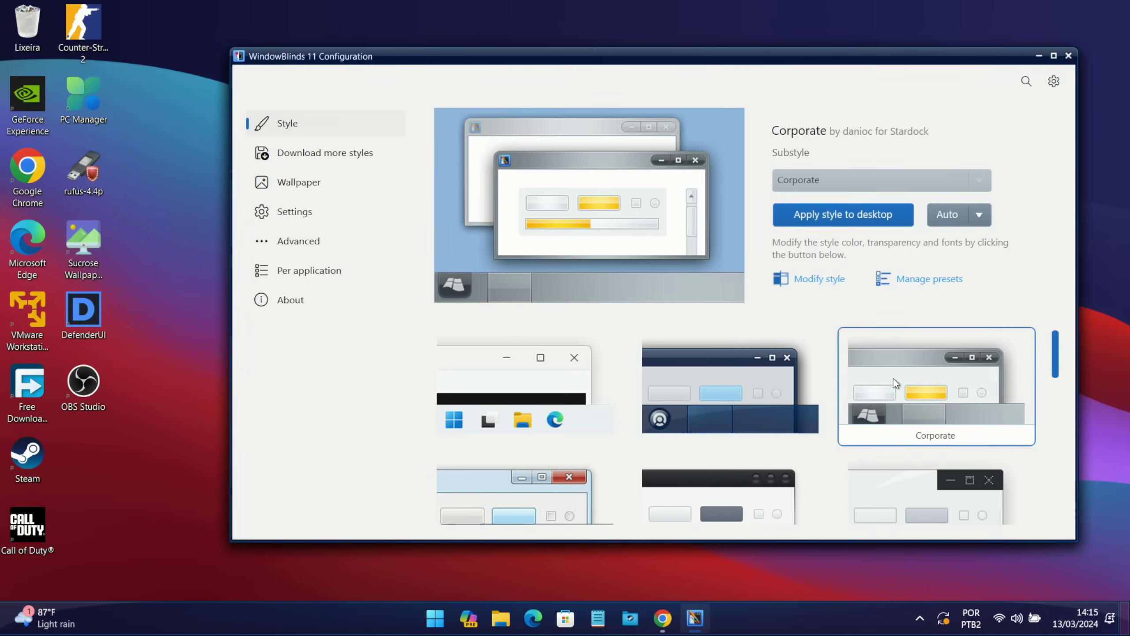
click(851, 216)
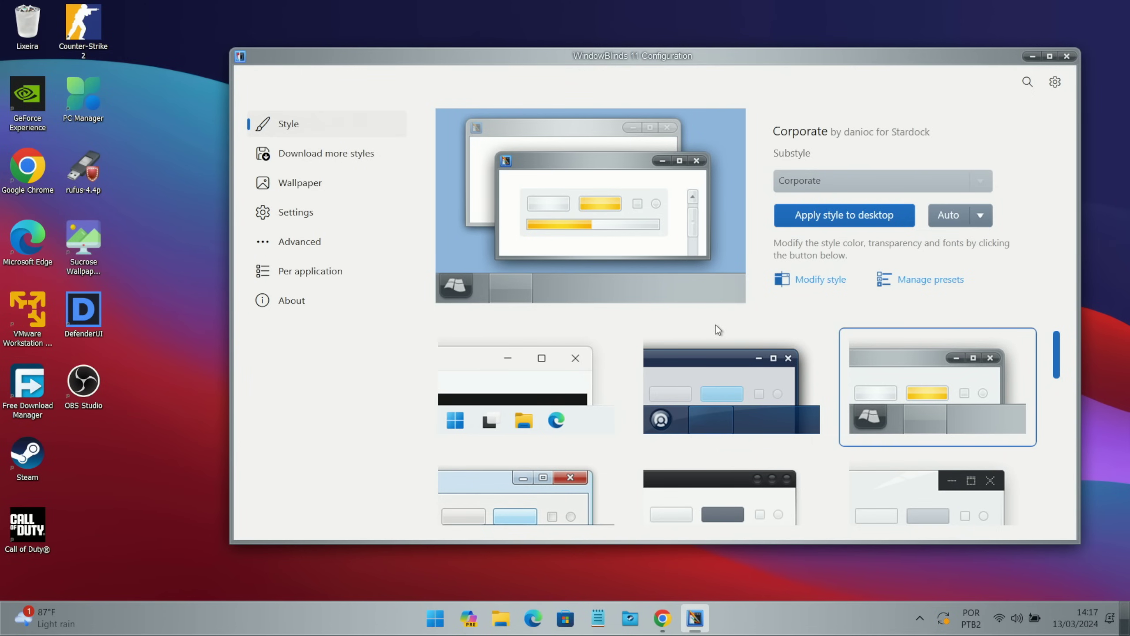
click(439, 613)
click(438, 614)
click(500, 619)
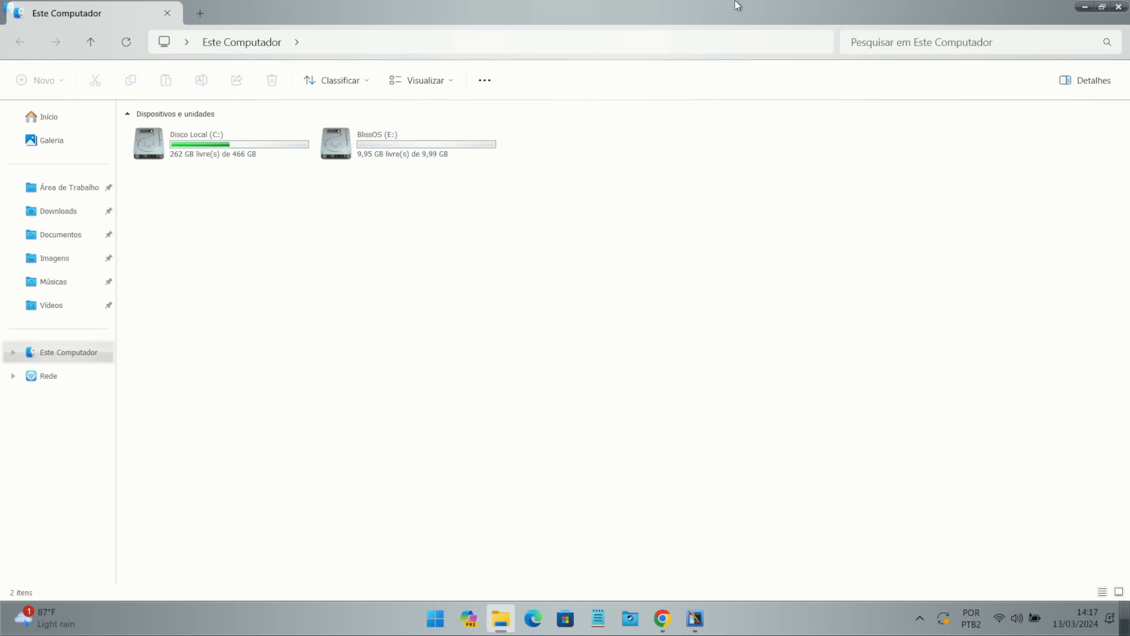
click(1119, 6)
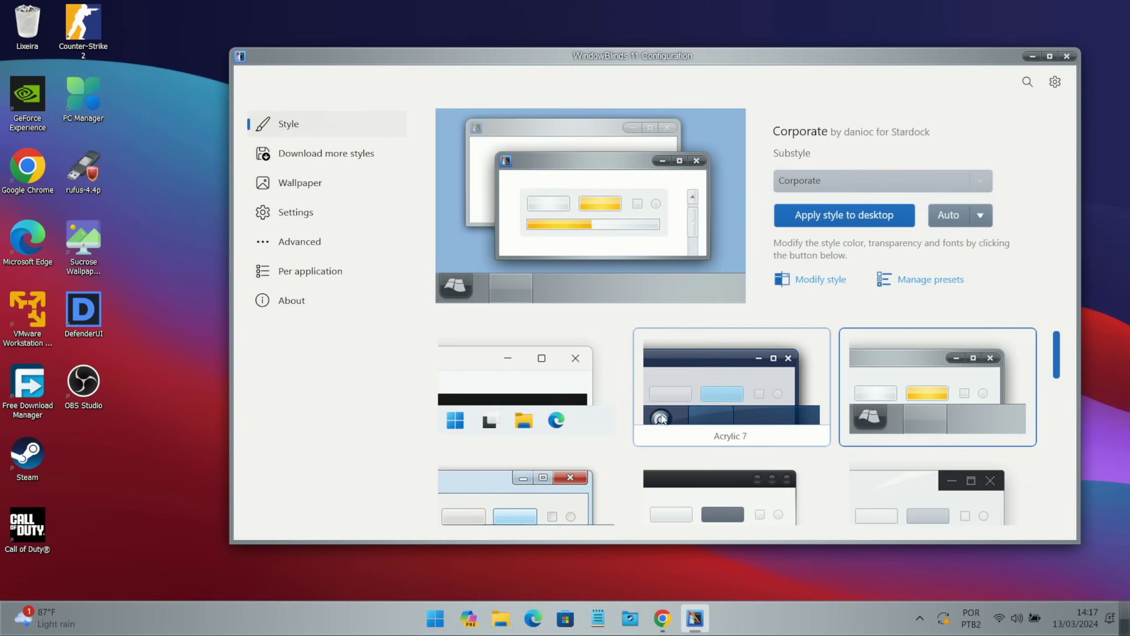
- Apply the Diamond style to the desktop and check its look on a File Explorer window
click(506, 408)
click(835, 217)
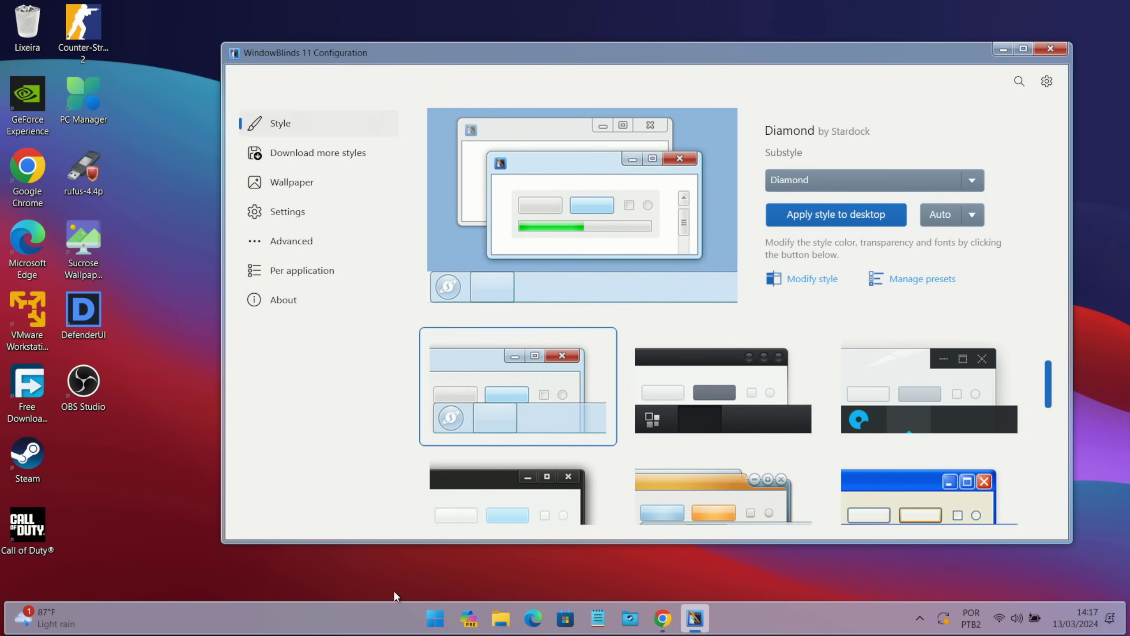
click(500, 618)
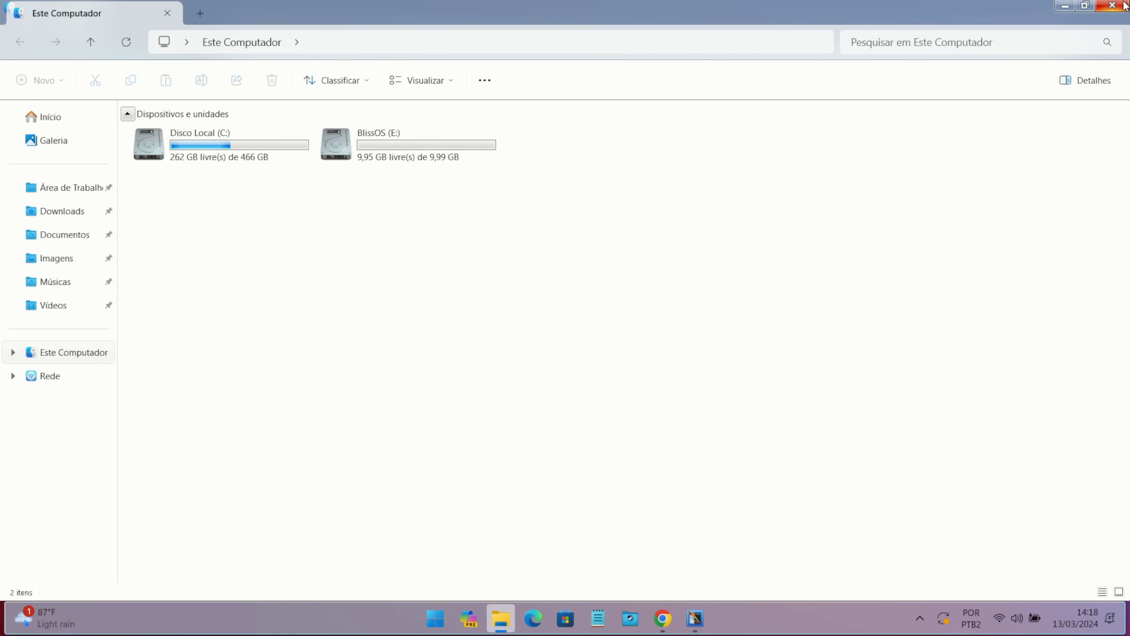
click(1119, 9)
- Apply the Echo style to the desktop
click(692, 376)
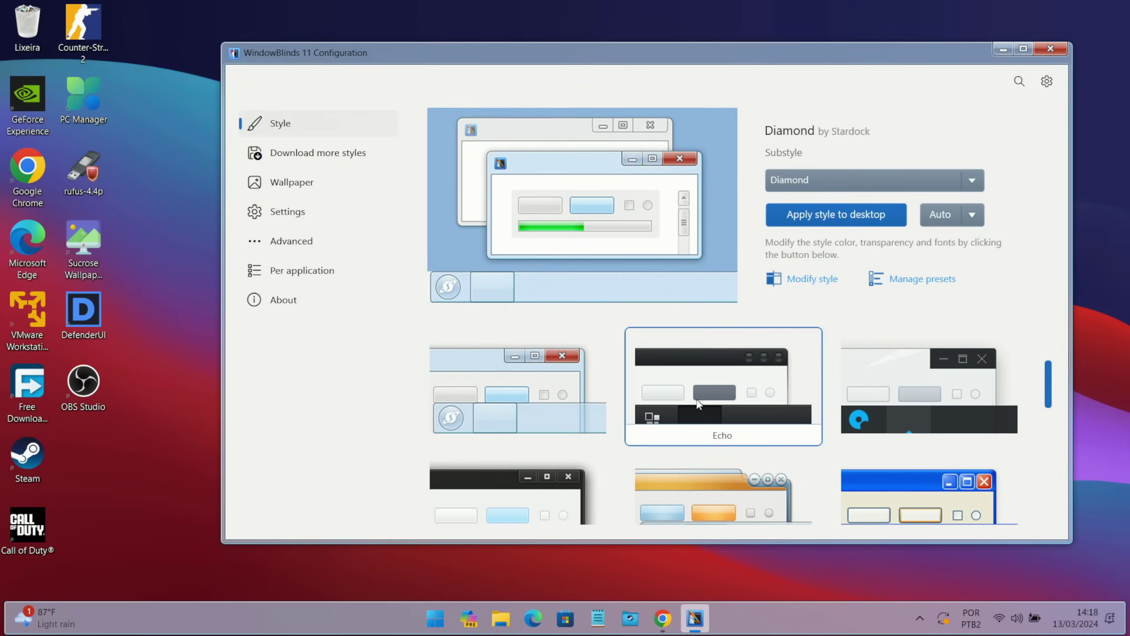
click(831, 214)
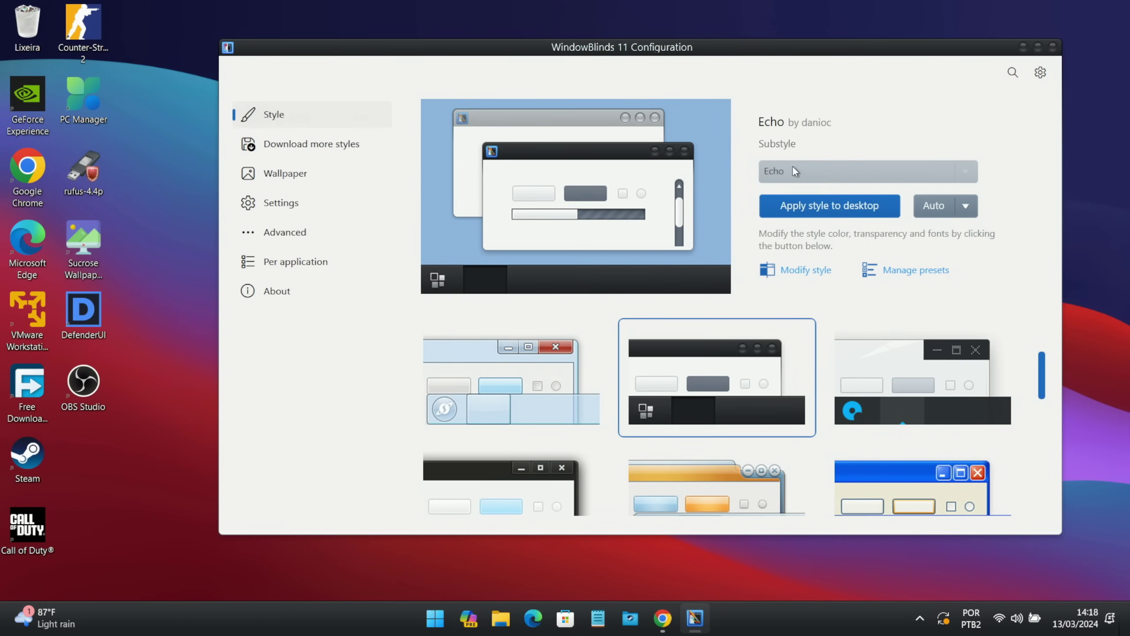
- Apply the Eva style to the desktop and check its look on a File Explorer window
click(892, 366)
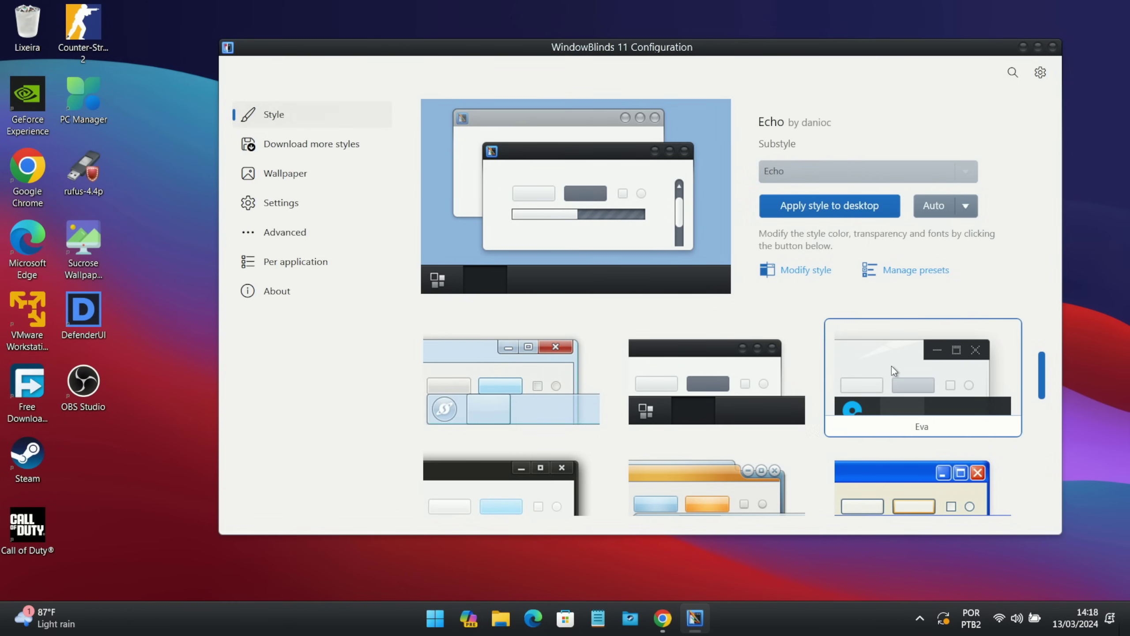
click(825, 203)
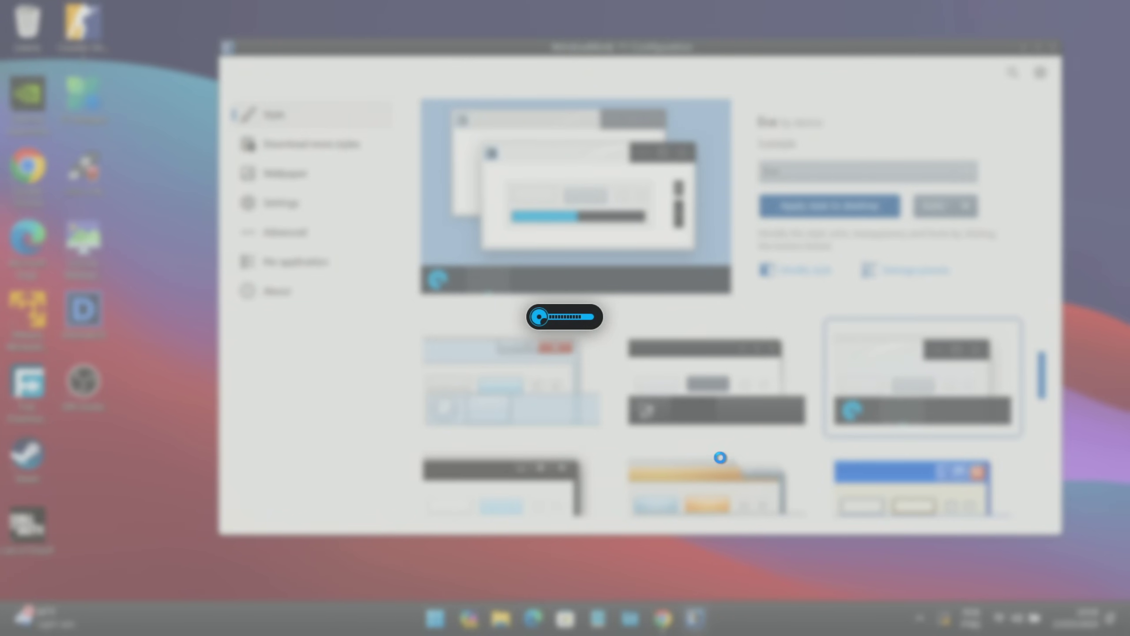
key(super+e)
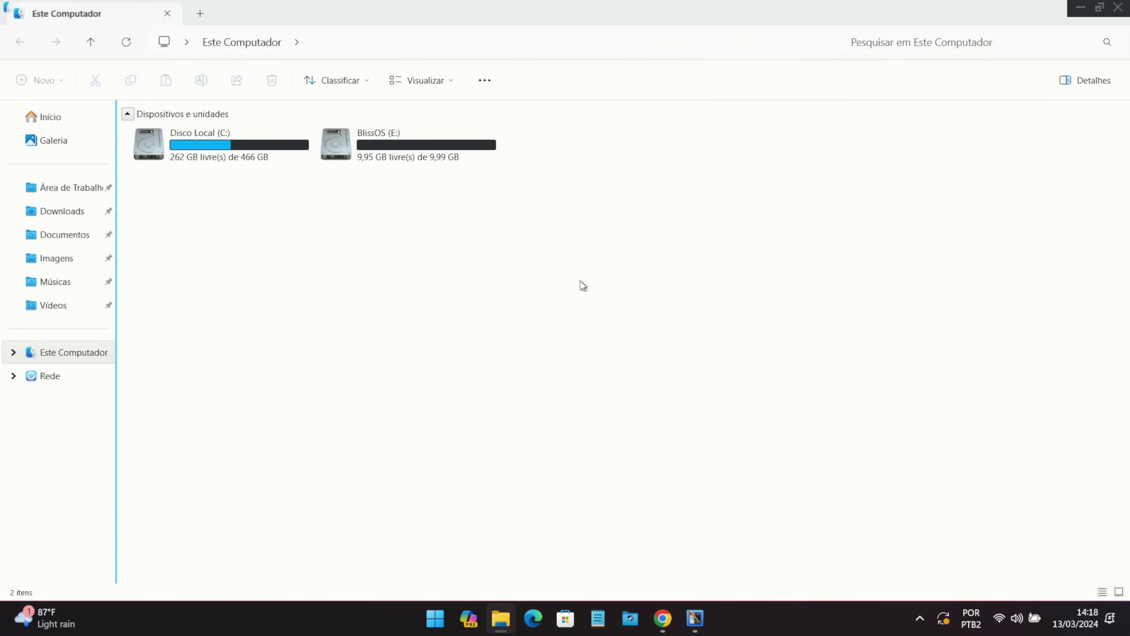
click(1120, 9)
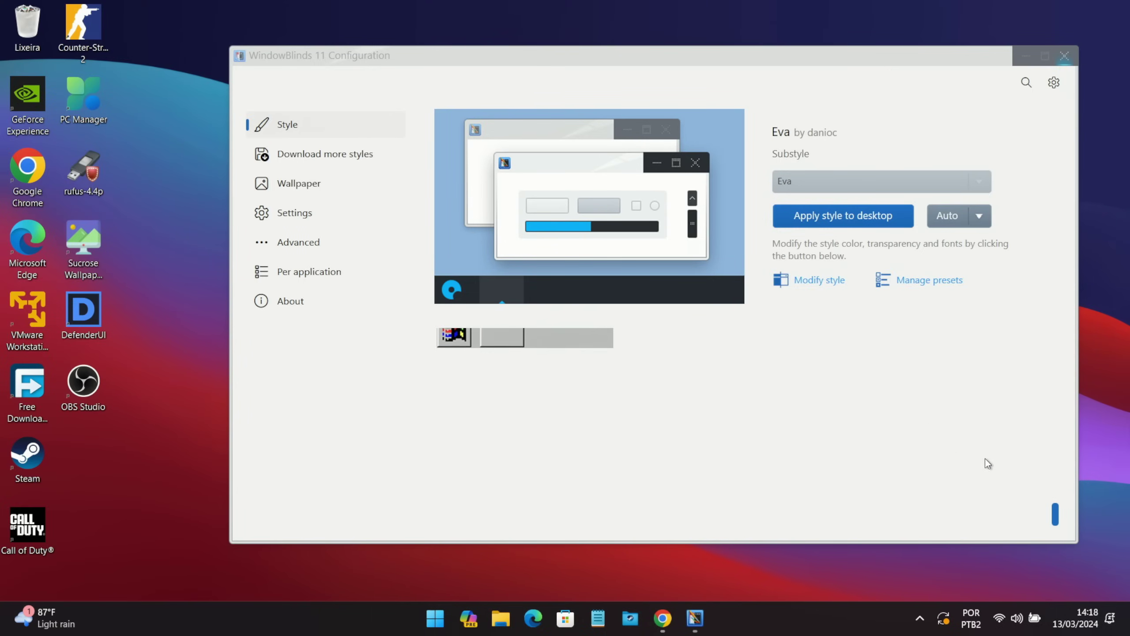
- Apply the Luna style to the desktop and check its look on the Start menu and a File Explorer window
scroll(1068, 484, up, 4)
scroll(1083, 452, up, 3)
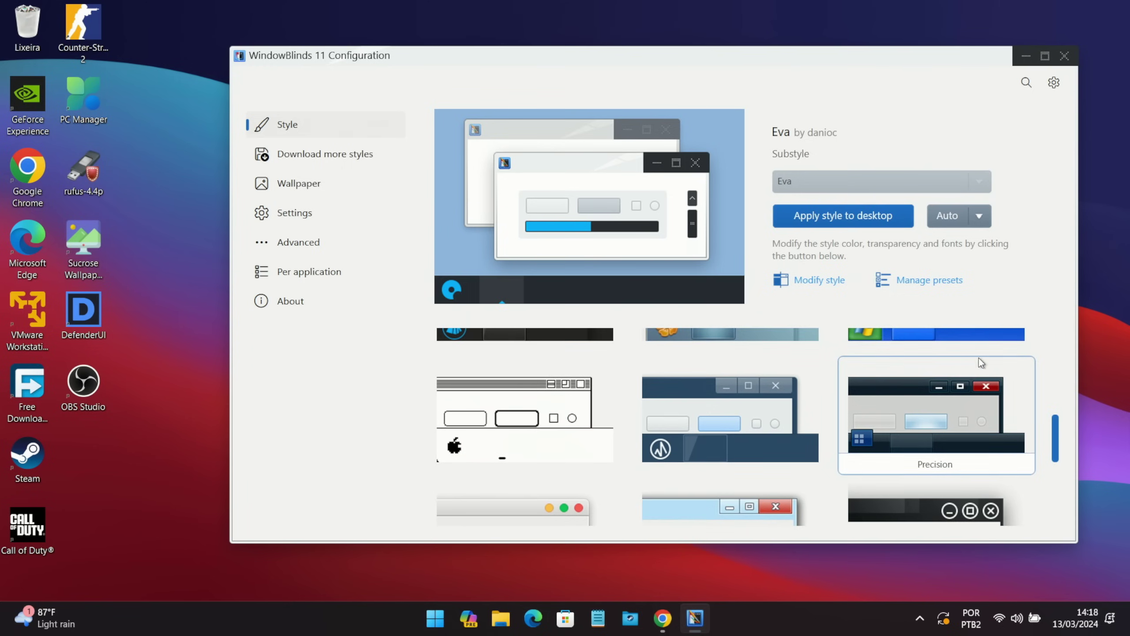
click(967, 345)
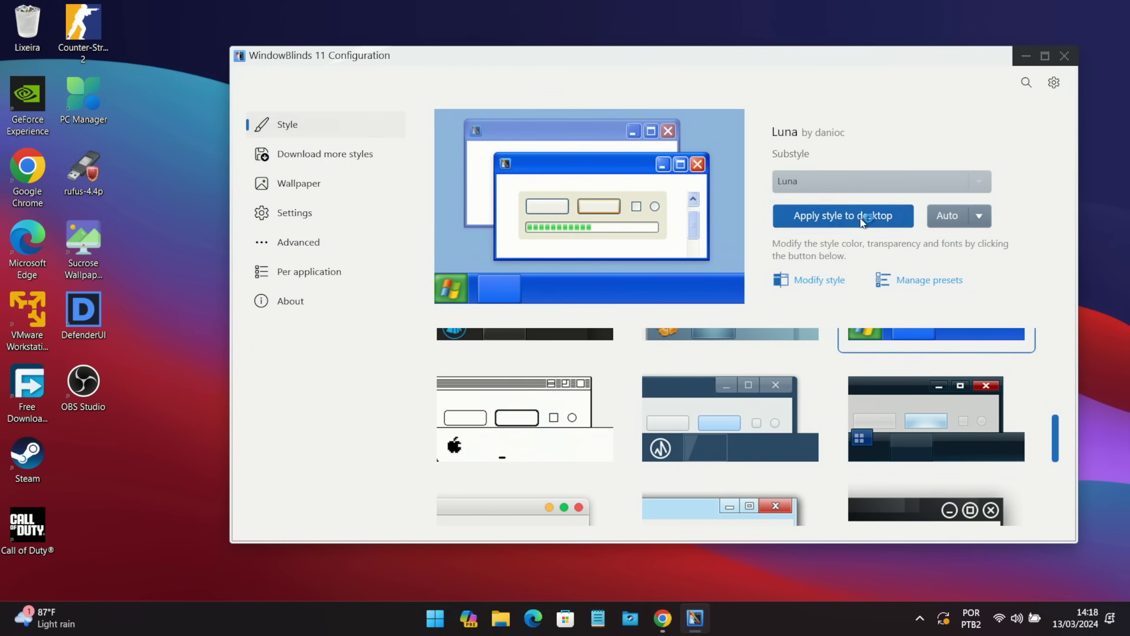
click(879, 218)
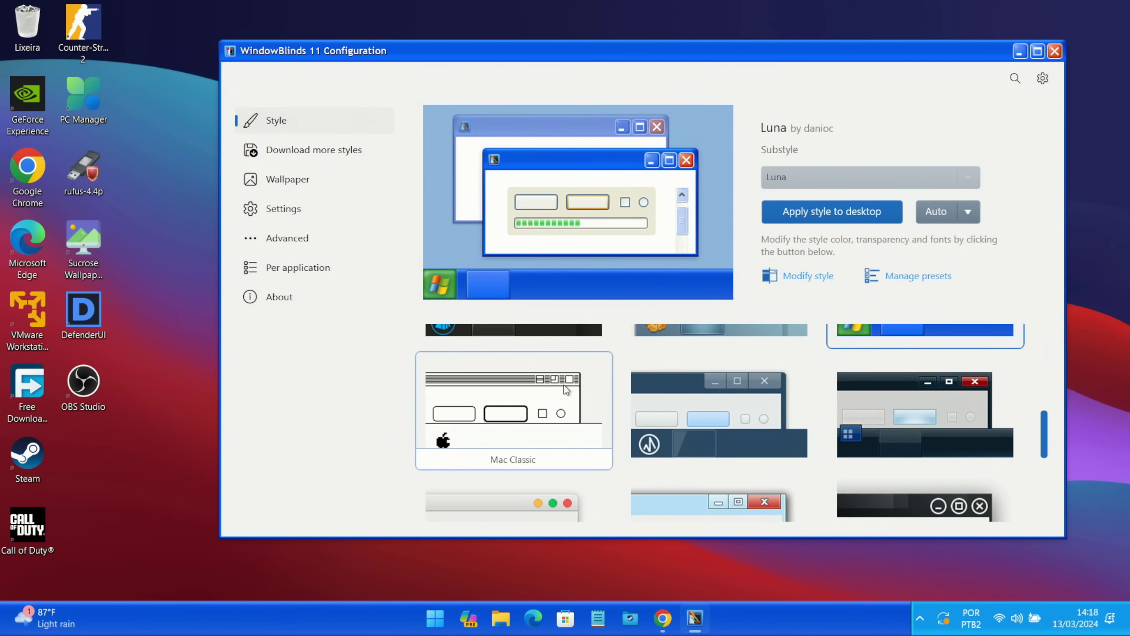
click(435, 632)
click(435, 631)
click(501, 620)
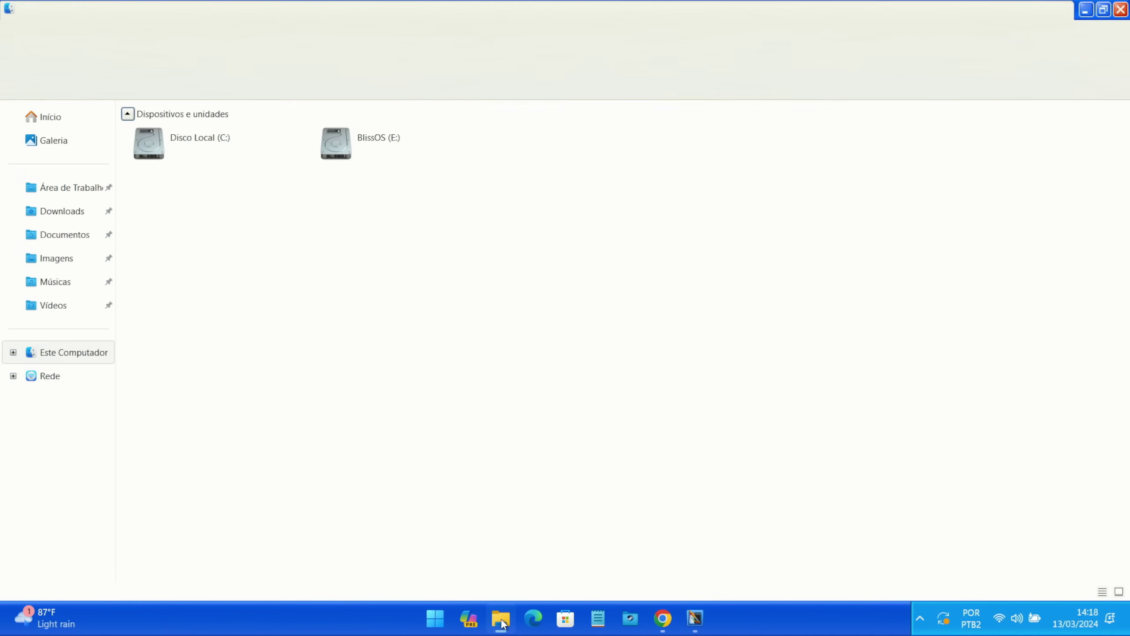
click(1119, 9)
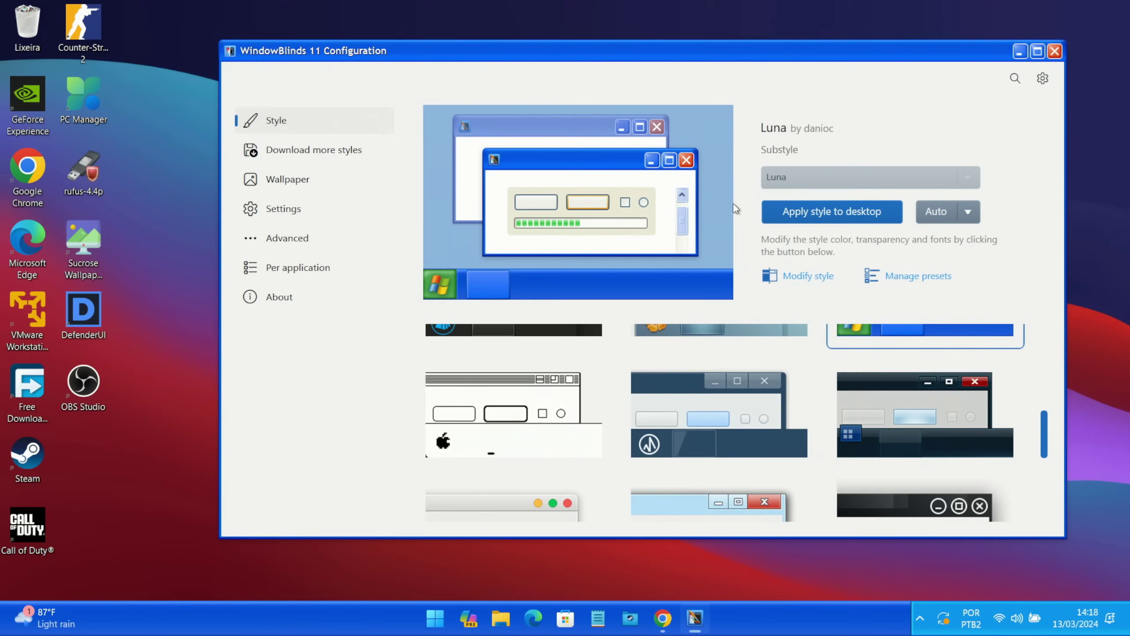
- Switch Windows to the first light theme in the desktop's personalization settings and close the settings
right_click(185, 306)
click(242, 526)
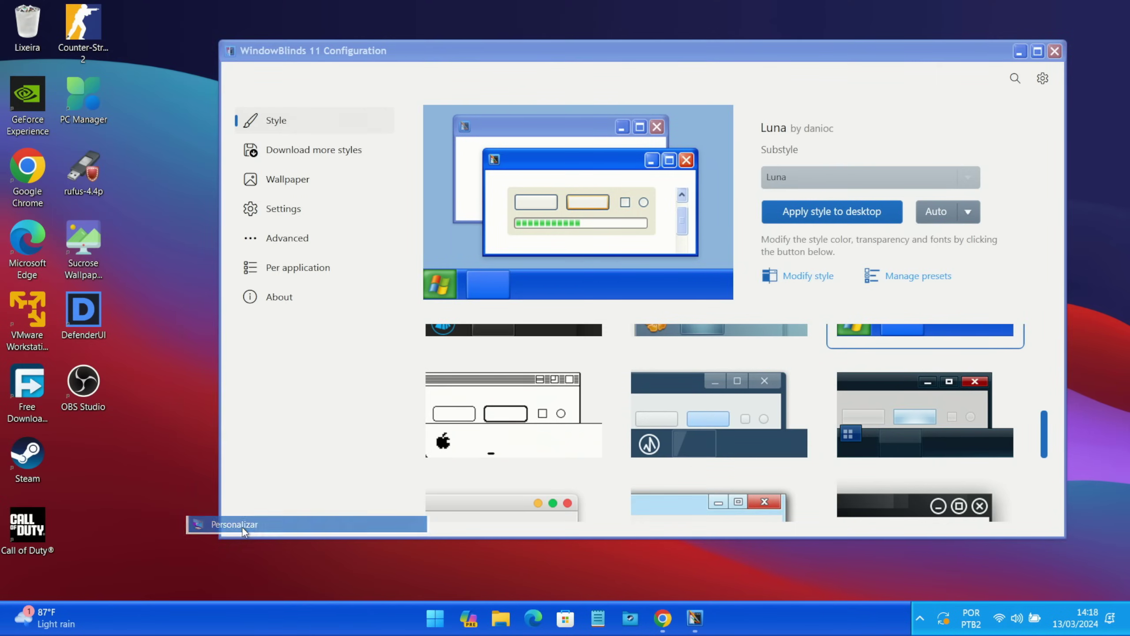
click(443, 318)
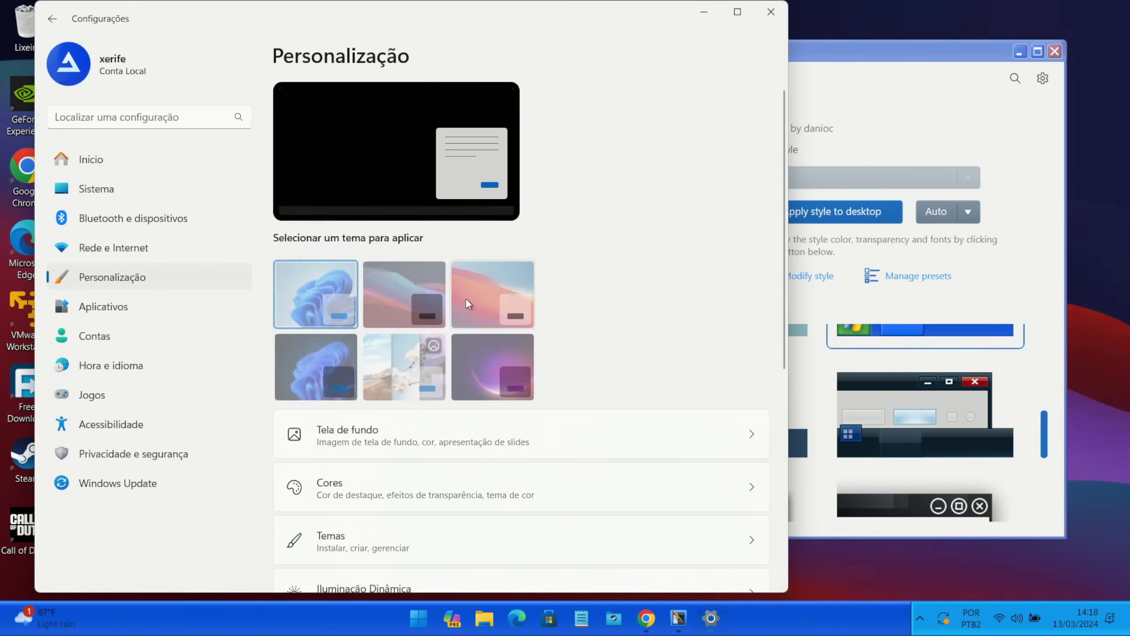
key(alt+F4)
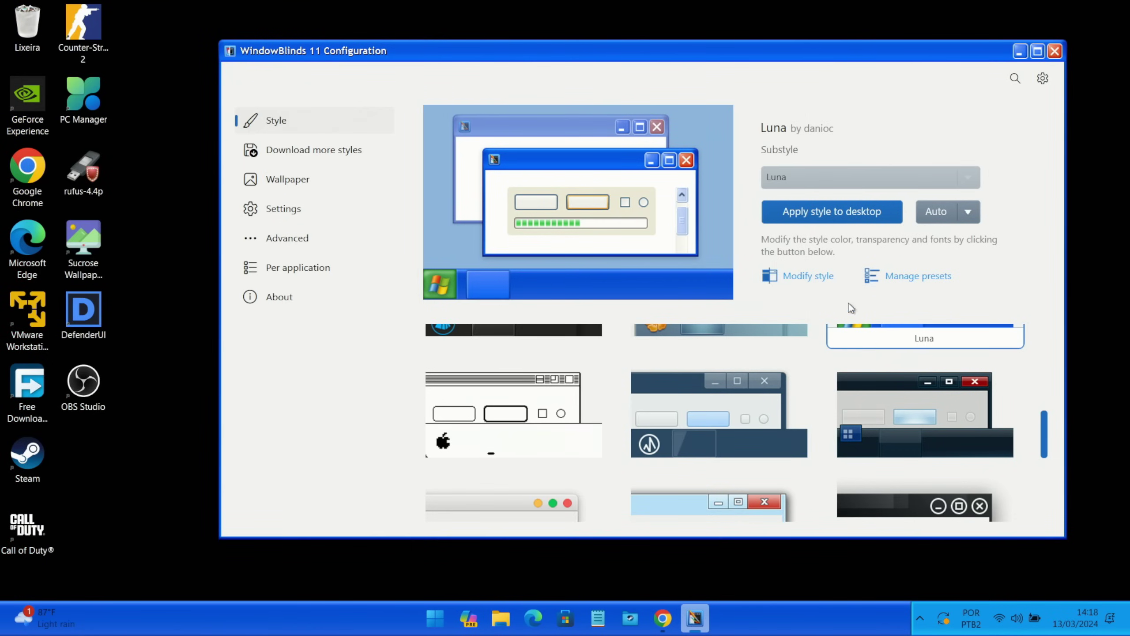
- Reapply the Luna style to the desktop and check it on a File Explorer window
click(818, 212)
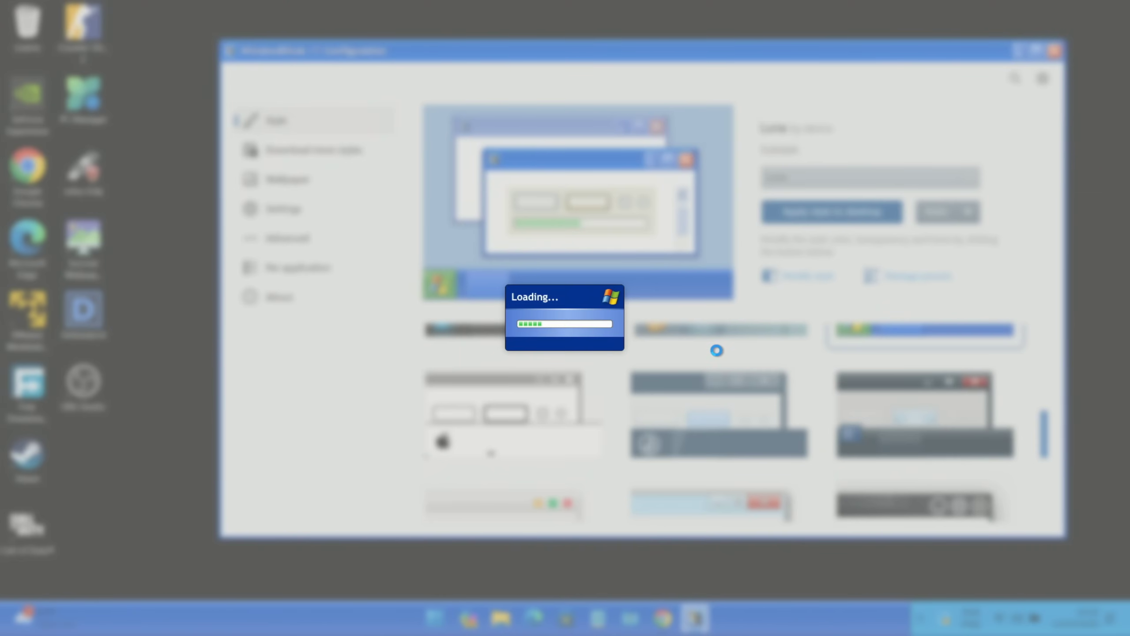
key(super+e)
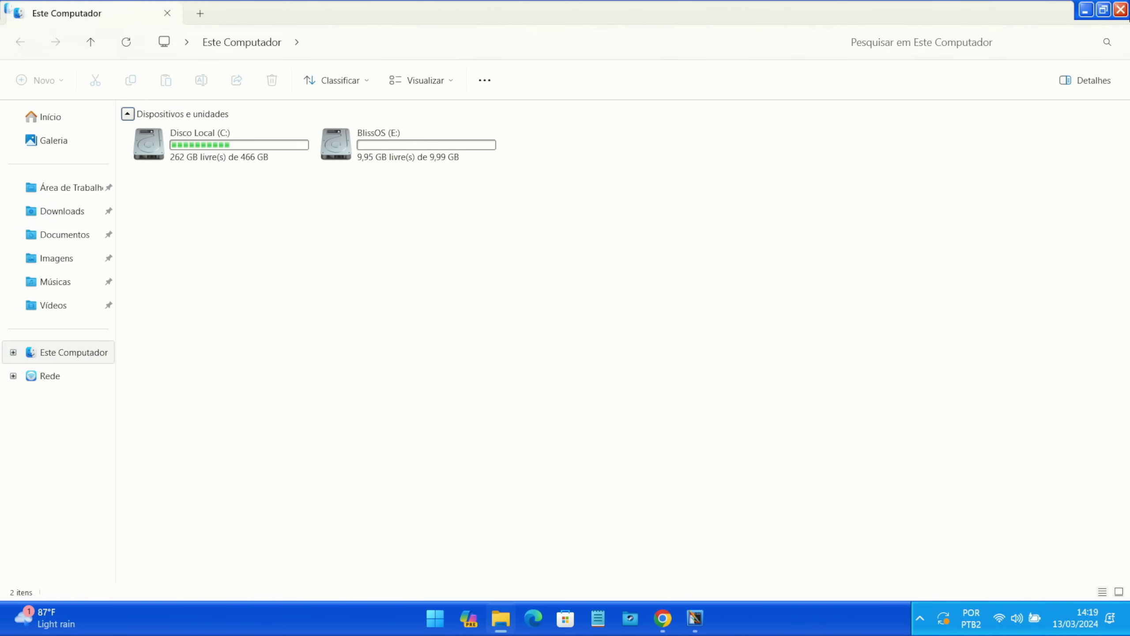
click(1121, 10)
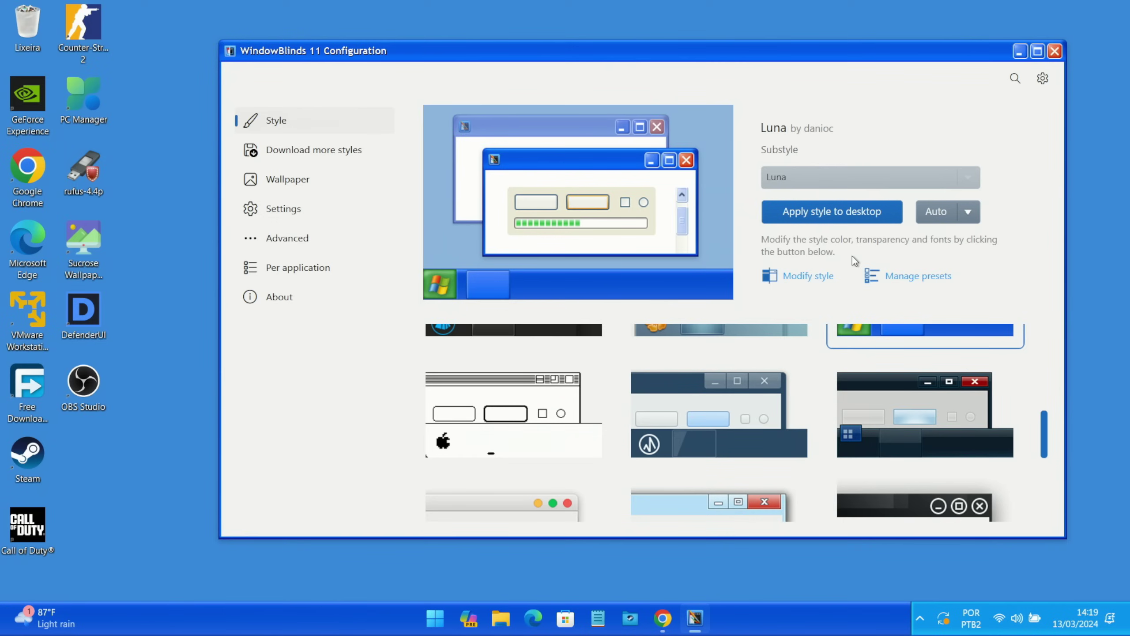
- View the colour modification options of the Luna style and return to the style list
click(811, 281)
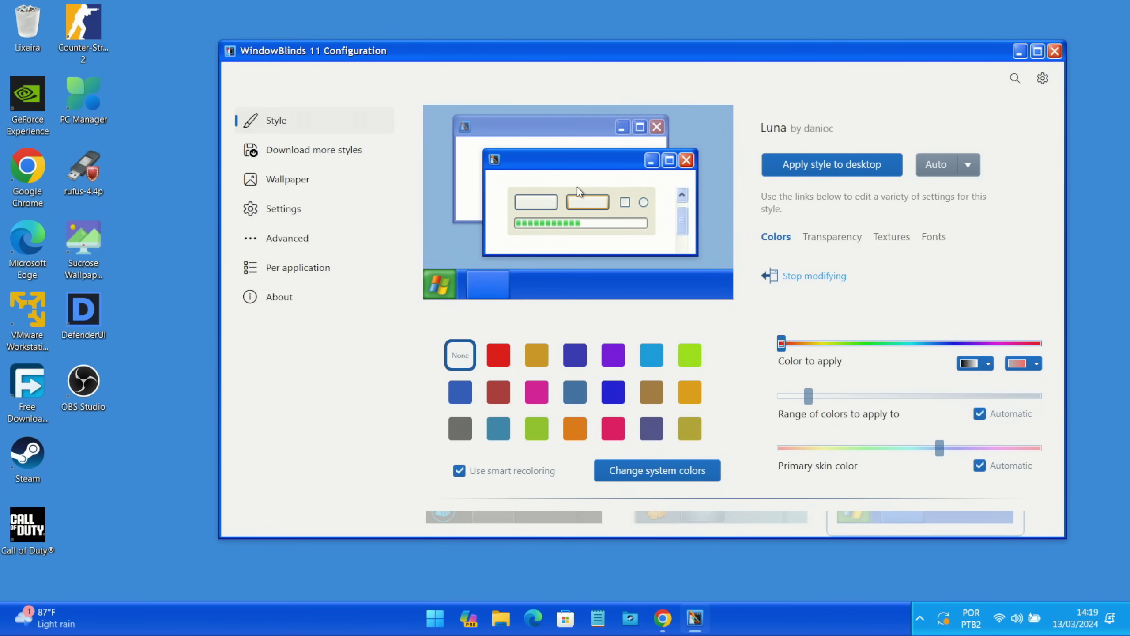
click(295, 119)
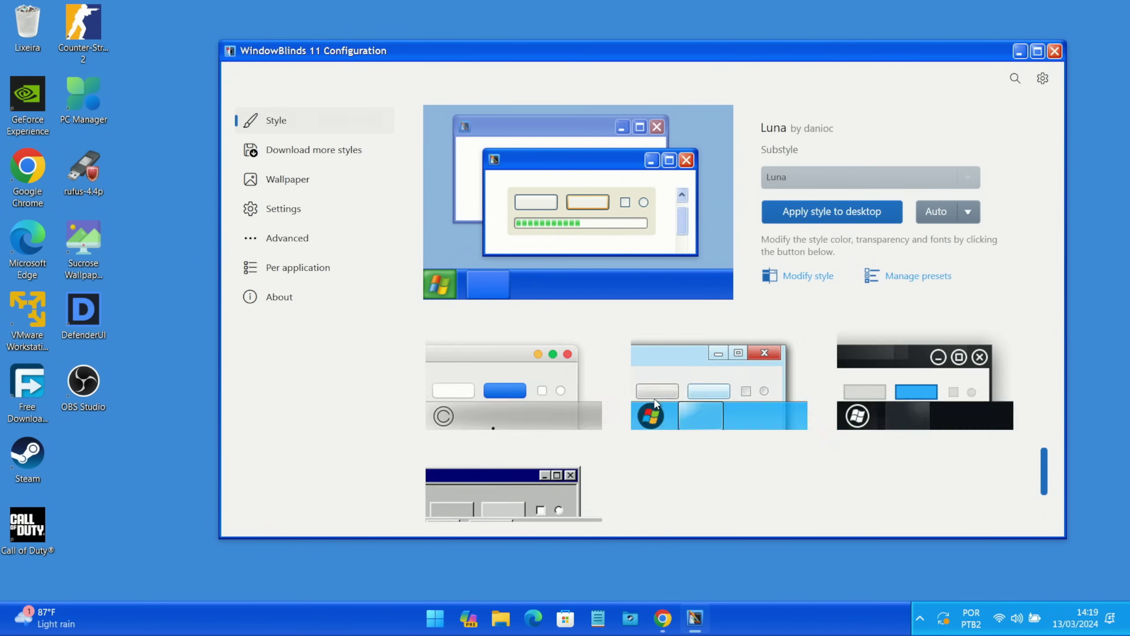
- Apply the Win8 style to the desktop and check its look on a File Explorer window
scroll(797, 396, down, 2)
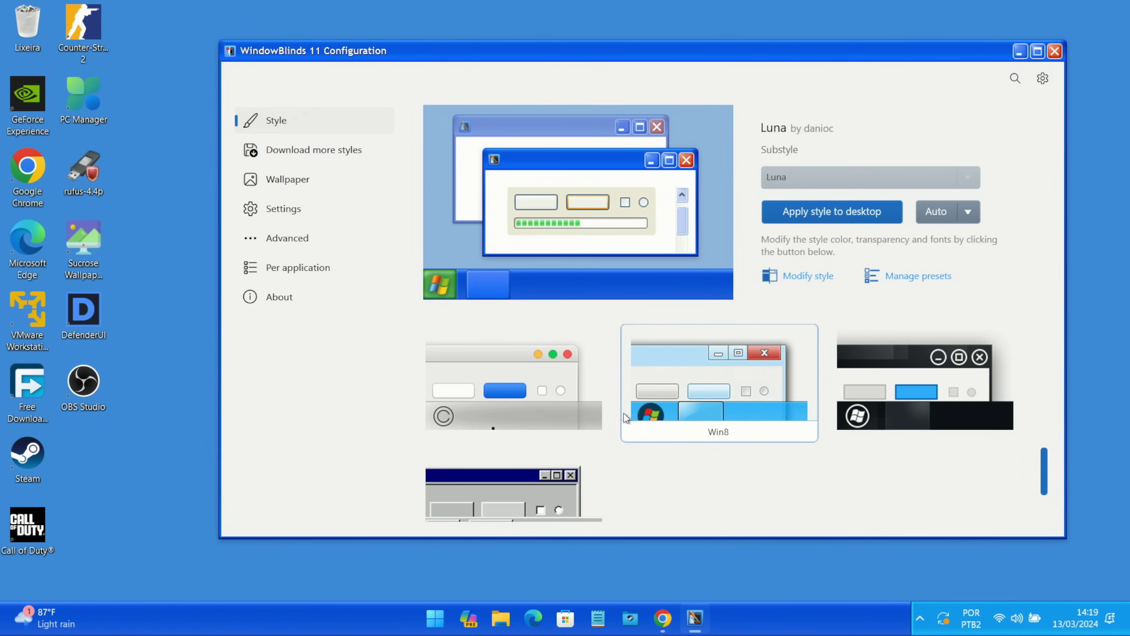
click(673, 408)
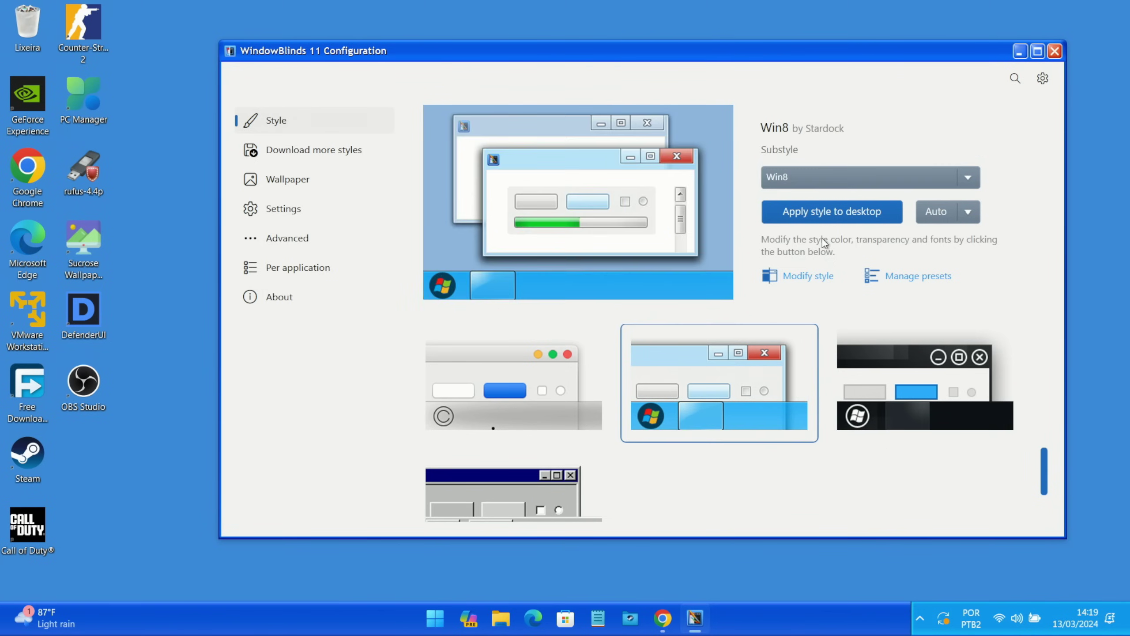
click(846, 214)
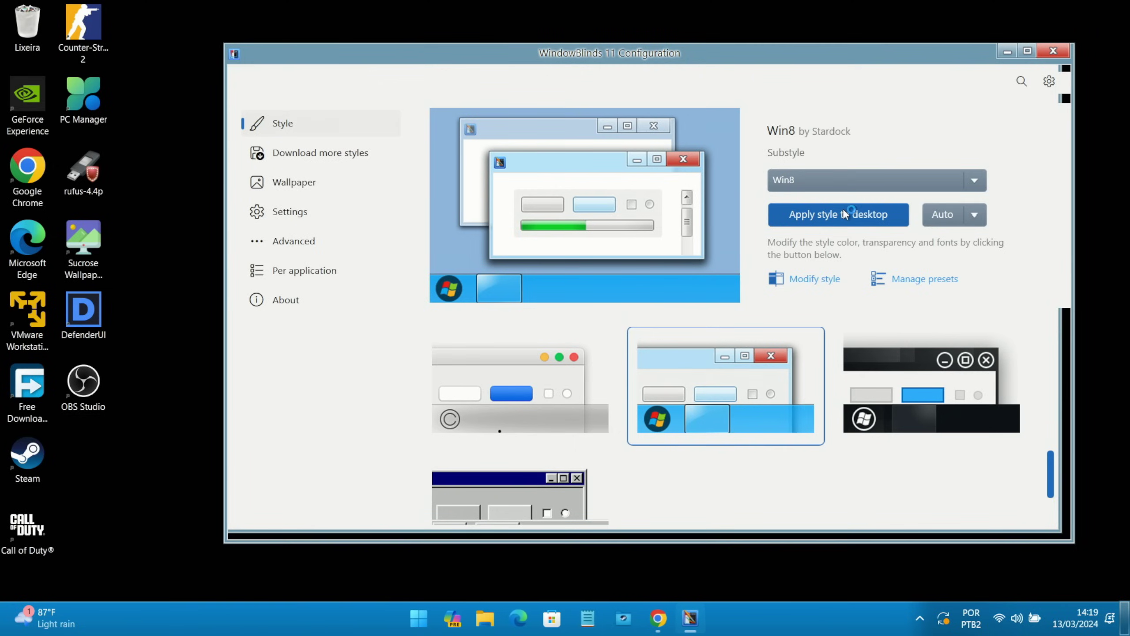
click(498, 621)
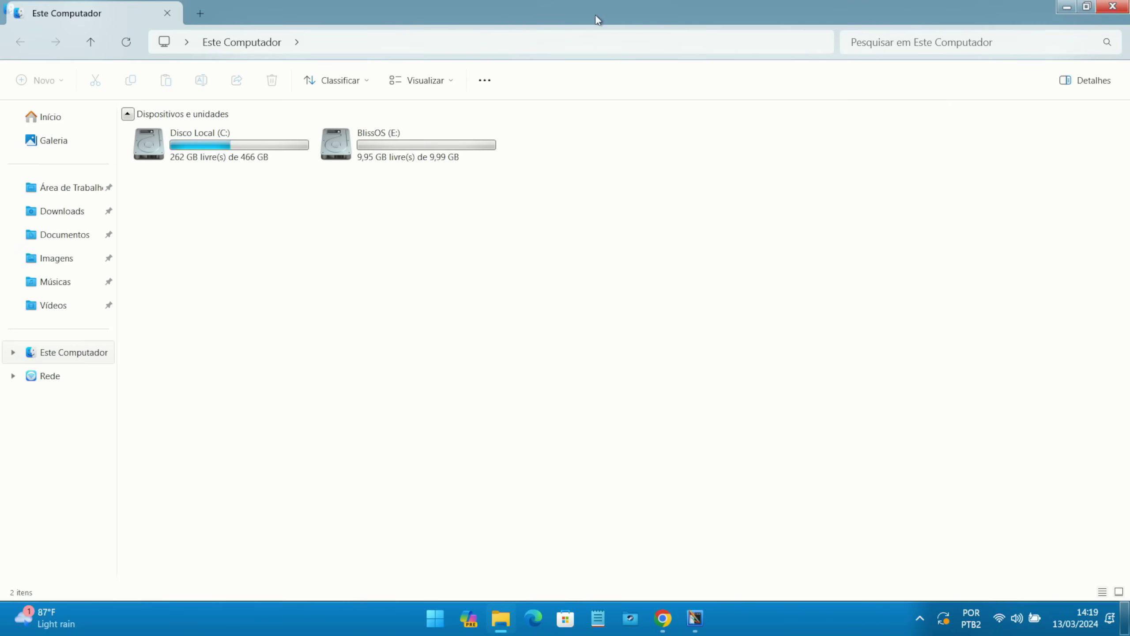
click(1111, 13)
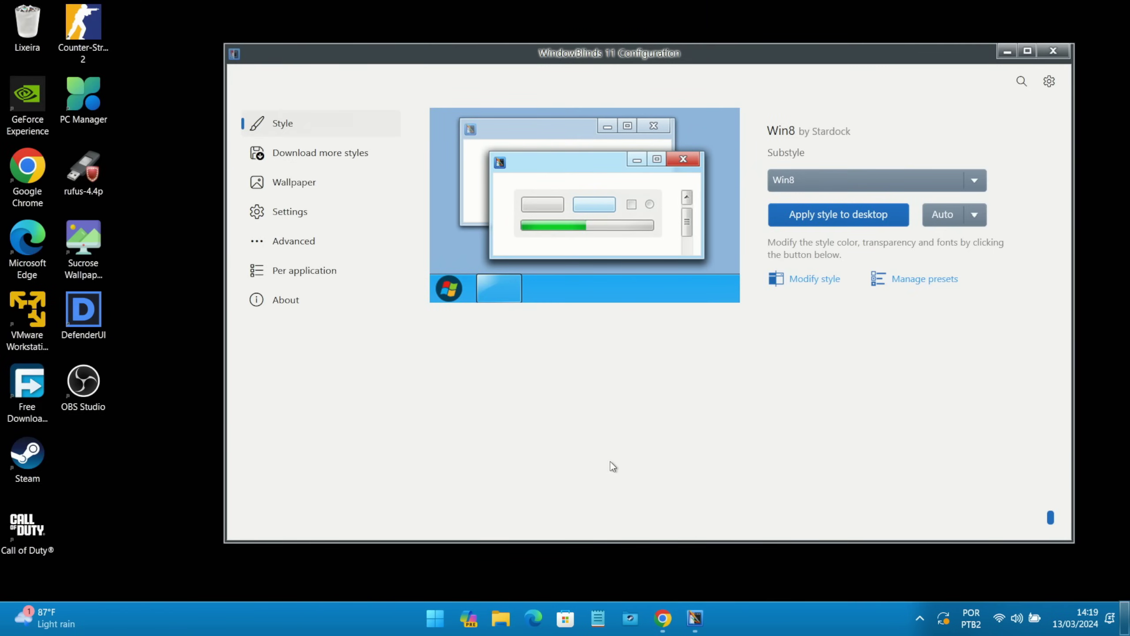
- Apply the Windows Classic style to the desktop and check its look on a File Explorer window
drag(1051, 519, 1037, 497)
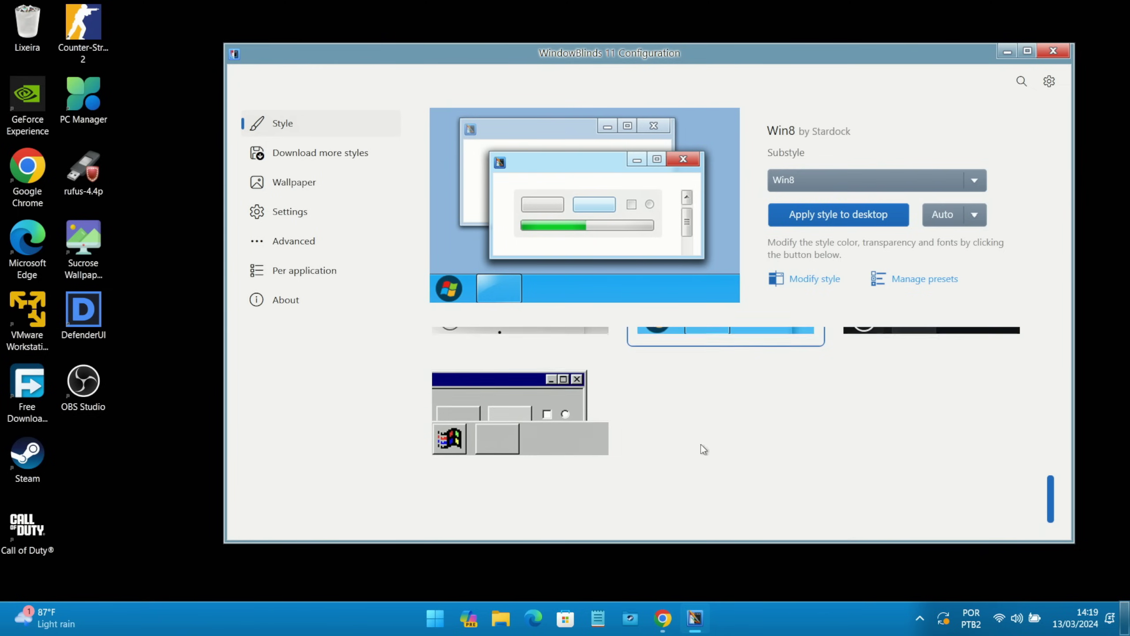
click(543, 411)
click(782, 213)
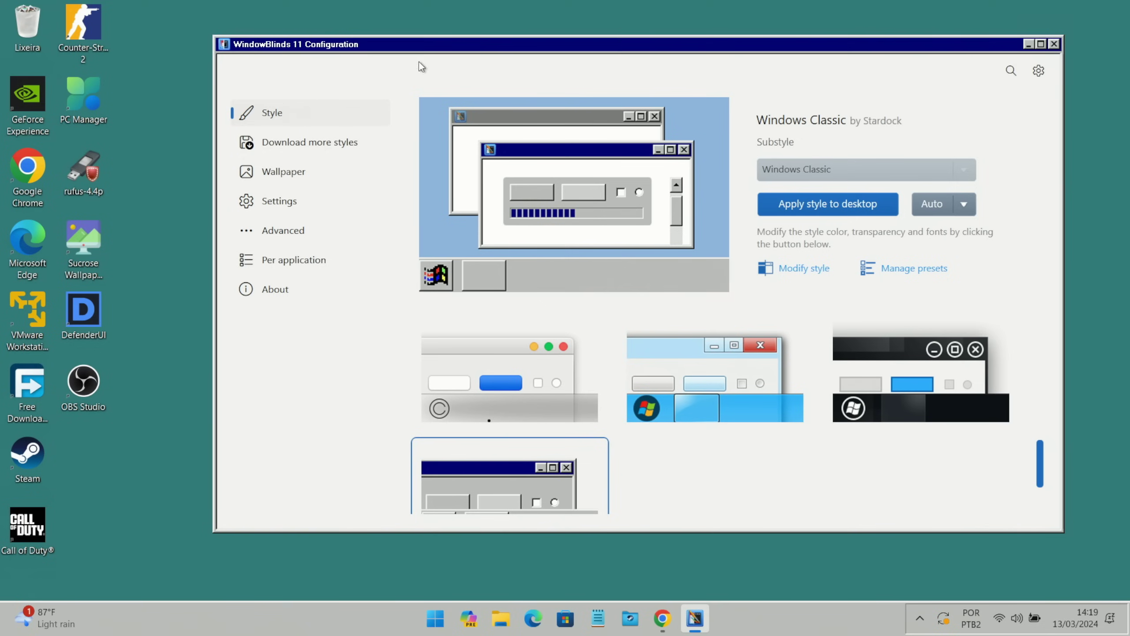
click(508, 627)
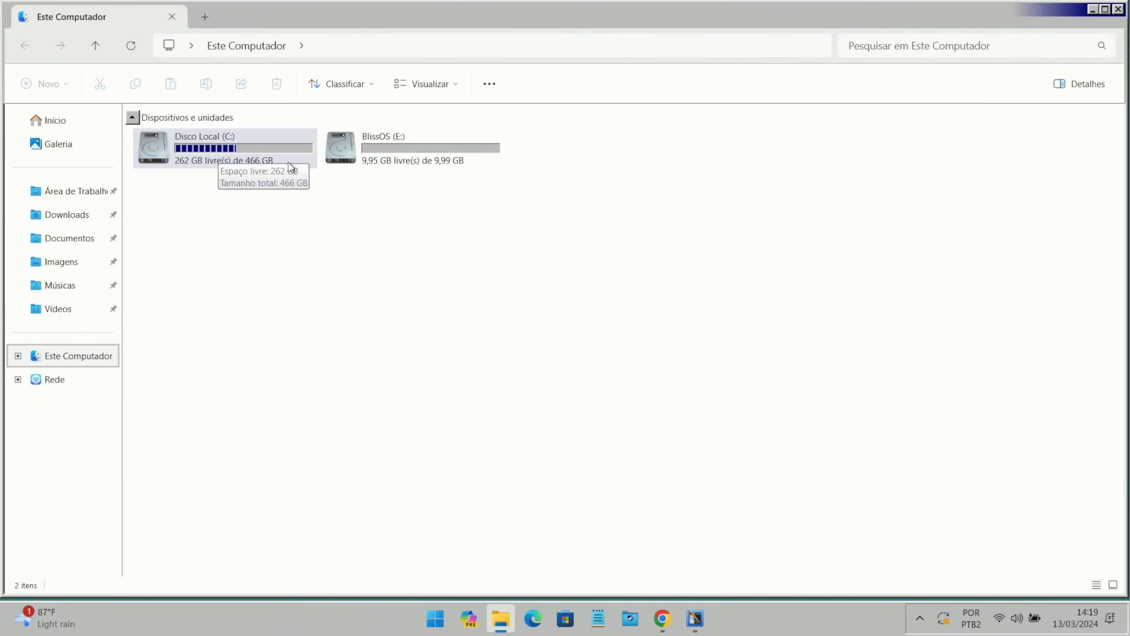
click(1118, 10)
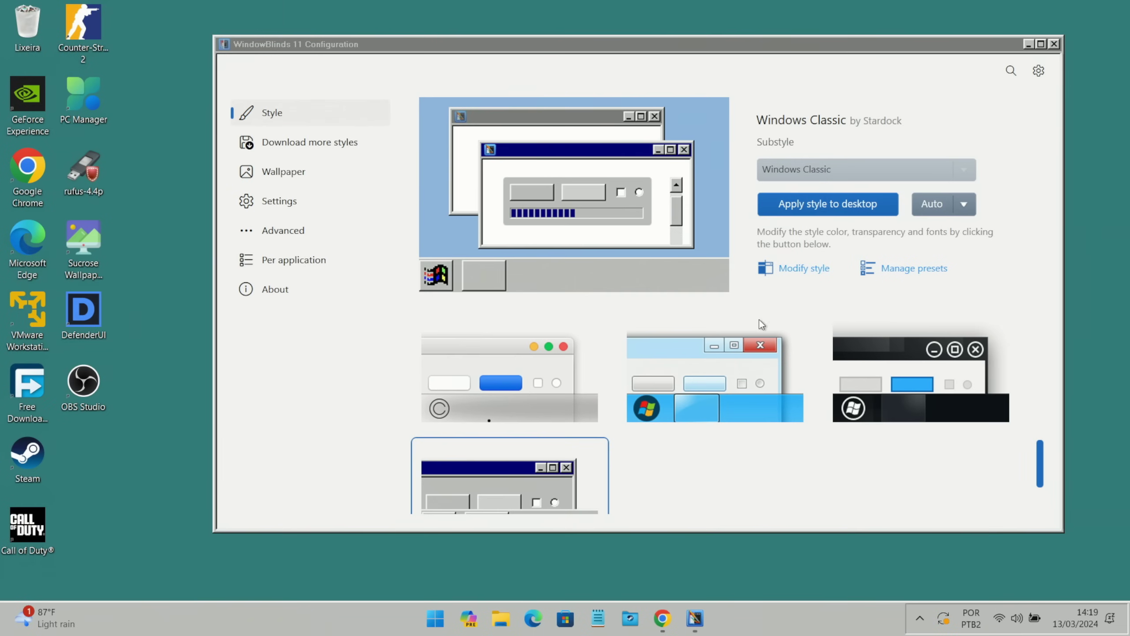
- Browse the featured online styles and download The Raven
click(344, 145)
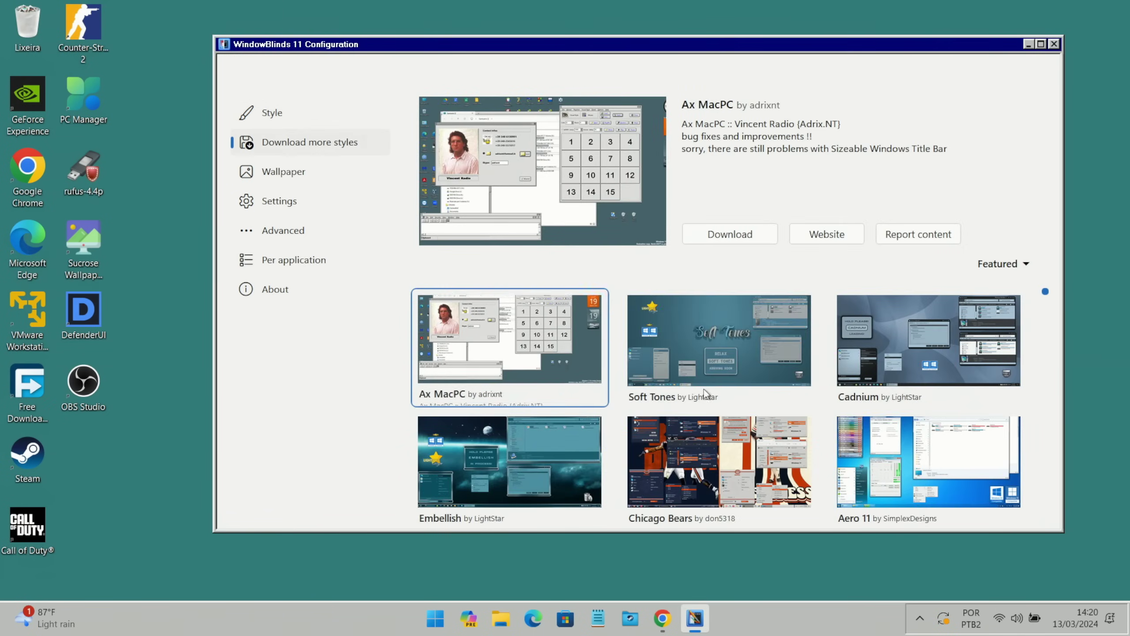
scroll(786, 392, down, 5)
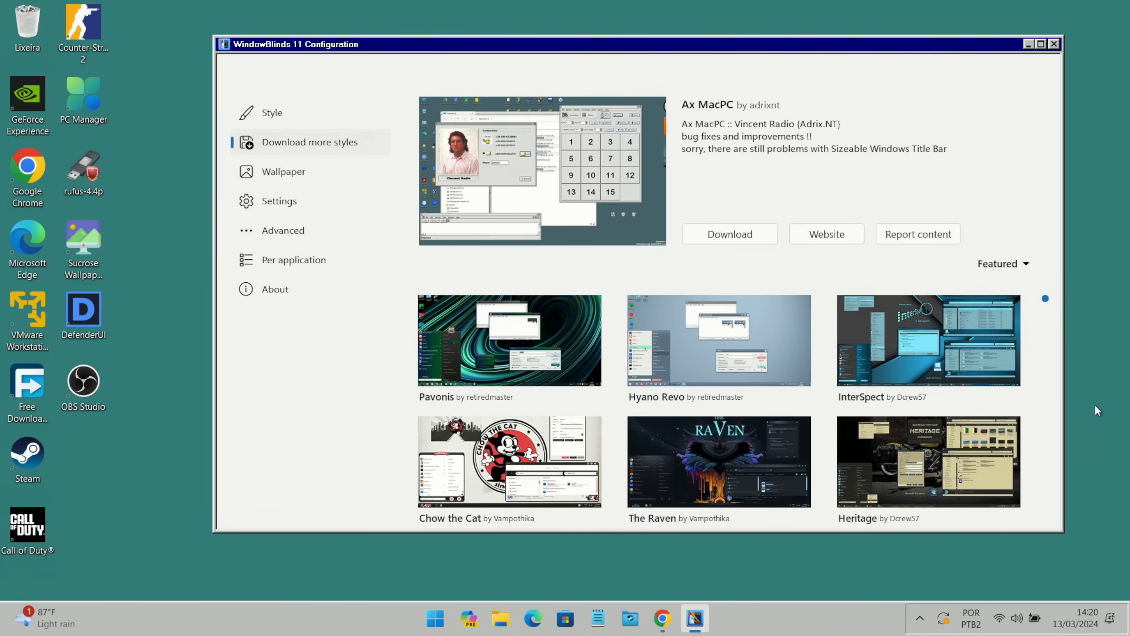
scroll(801, 445, down, 2)
scroll(796, 432, up, 2)
mouse_move(797, 429)
click(676, 453)
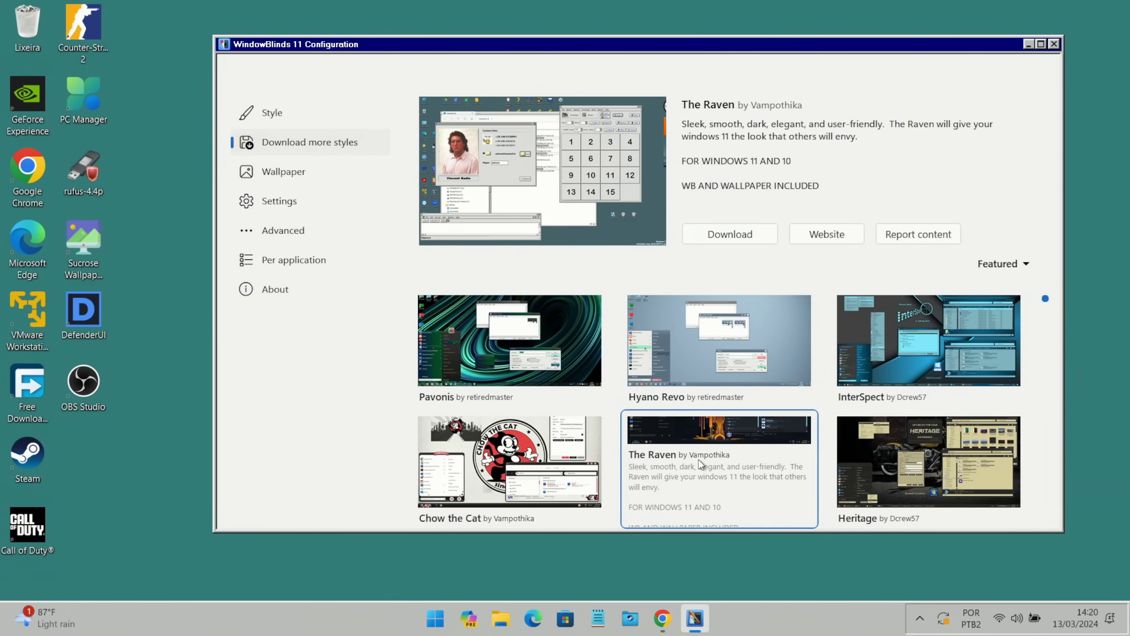
click(721, 229)
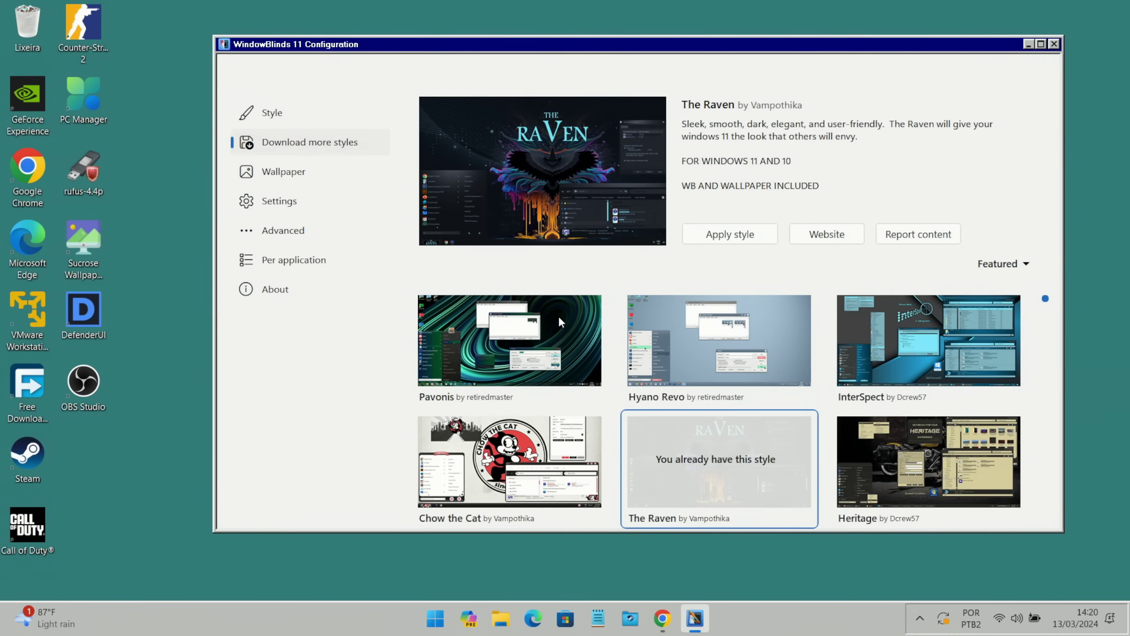
- Apply the downloaded Raven style and check its look on the bare desktop and a File Explorer window
mouse_move(558, 316)
click(732, 234)
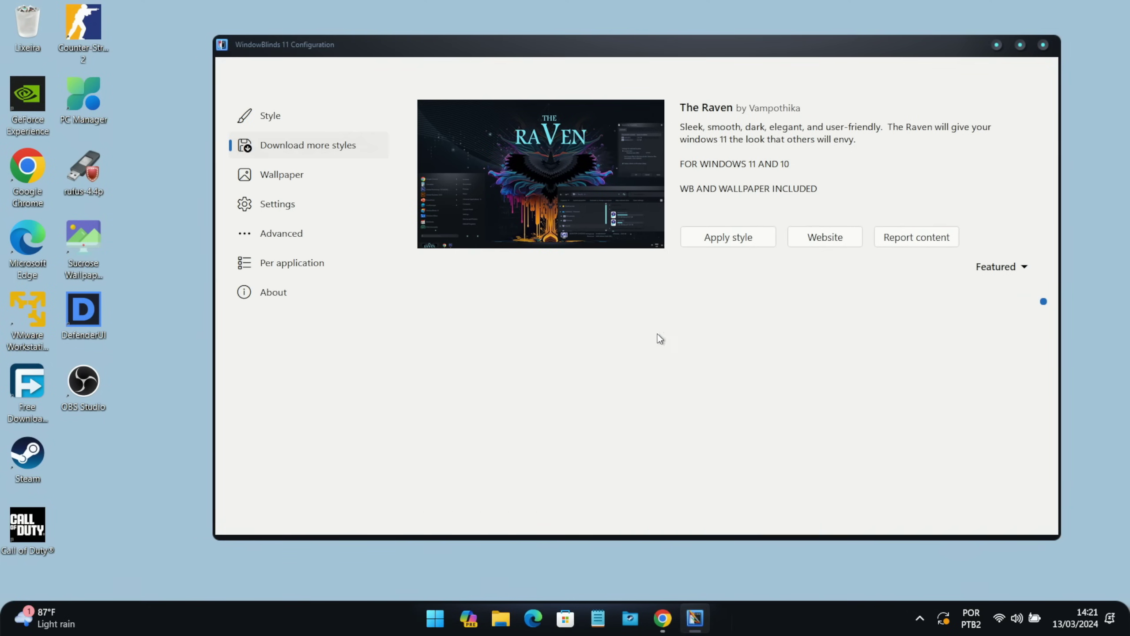
click(998, 44)
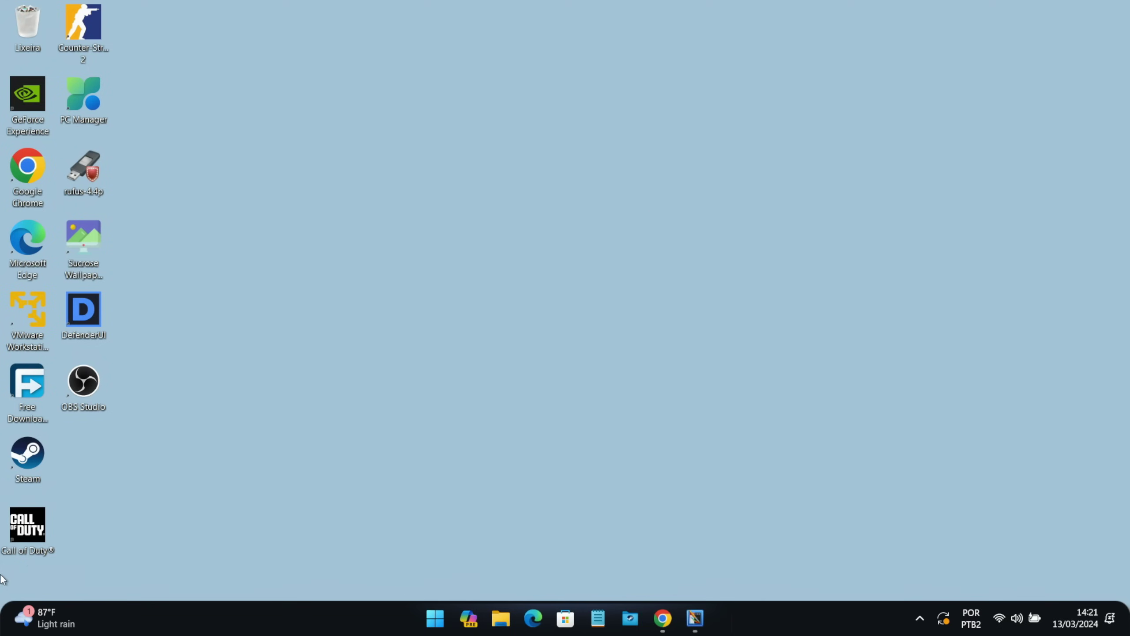
click(502, 621)
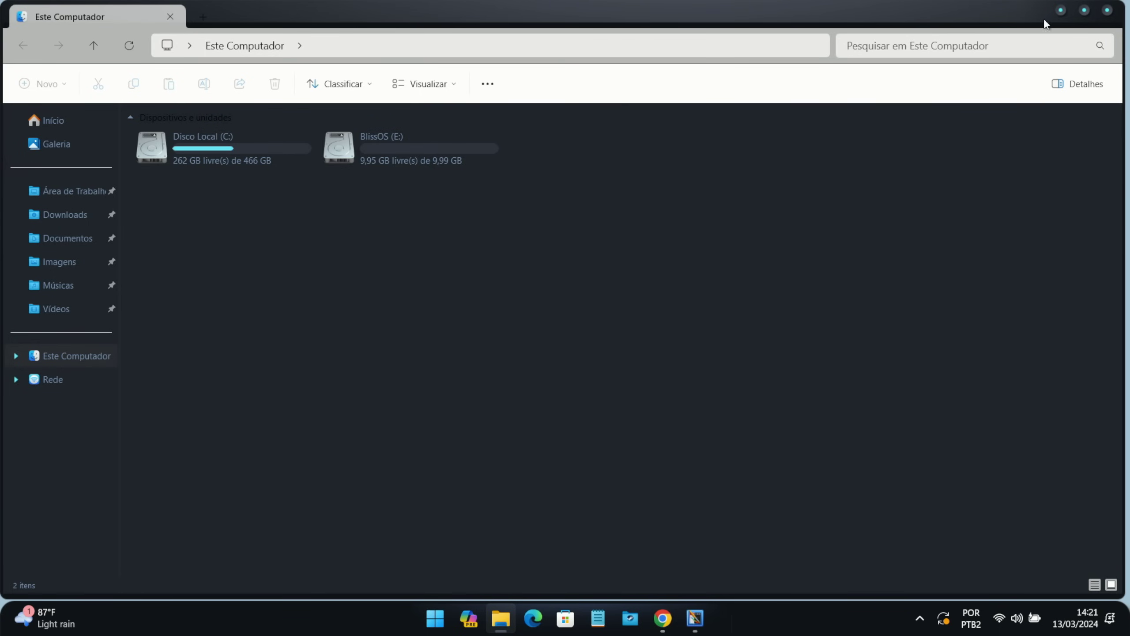
click(1109, 13)
- Switch Windows to the dark theme with the wavy wallpaper and check The Raven style on File Explorer and the desktop context menu
right_click(661, 141)
click(732, 340)
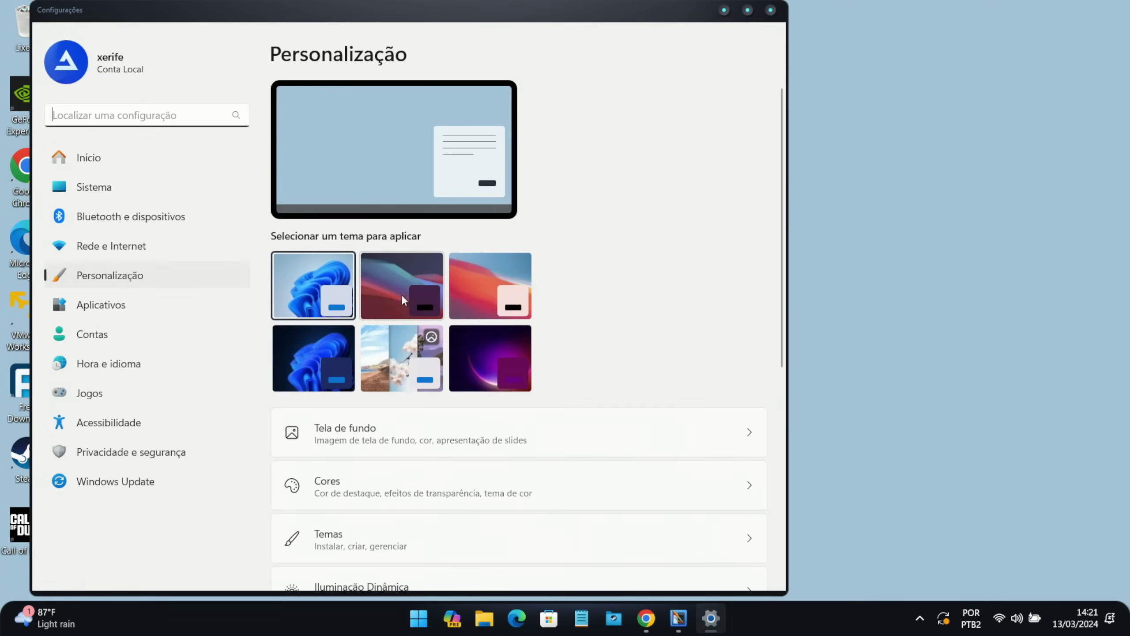
click(399, 296)
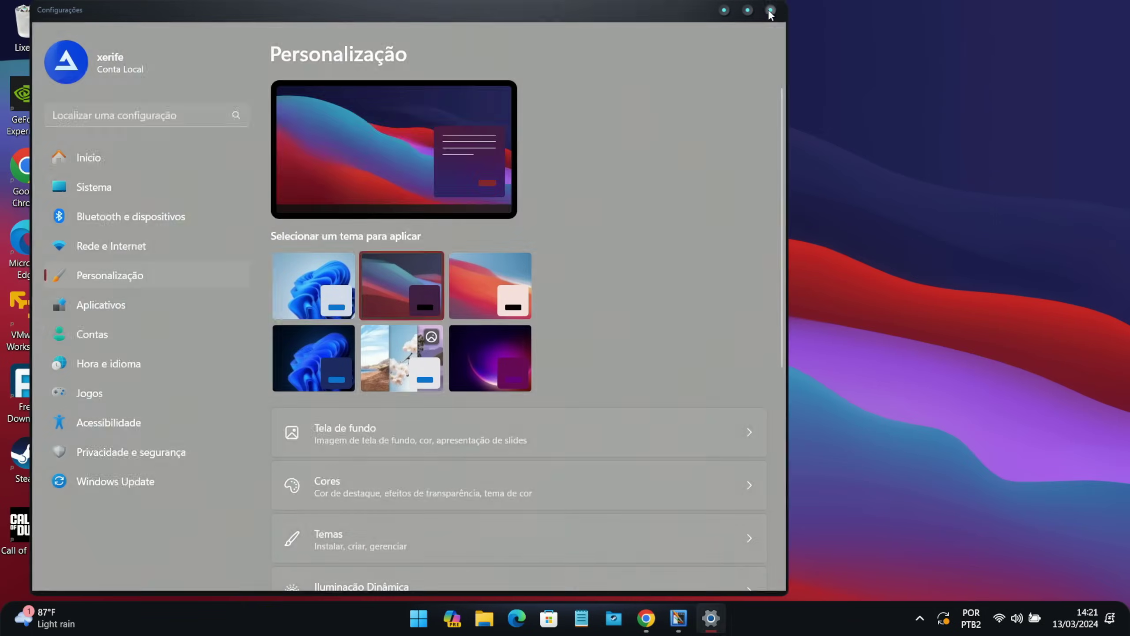
click(771, 9)
key(super+e)
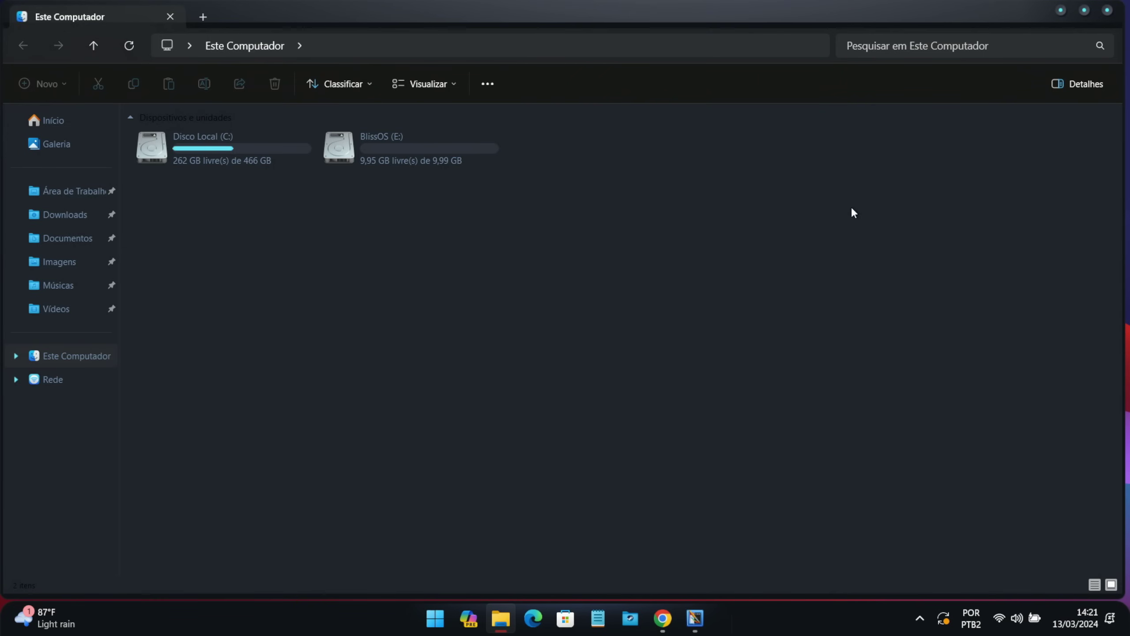
click(1116, 15)
right_click(715, 128)
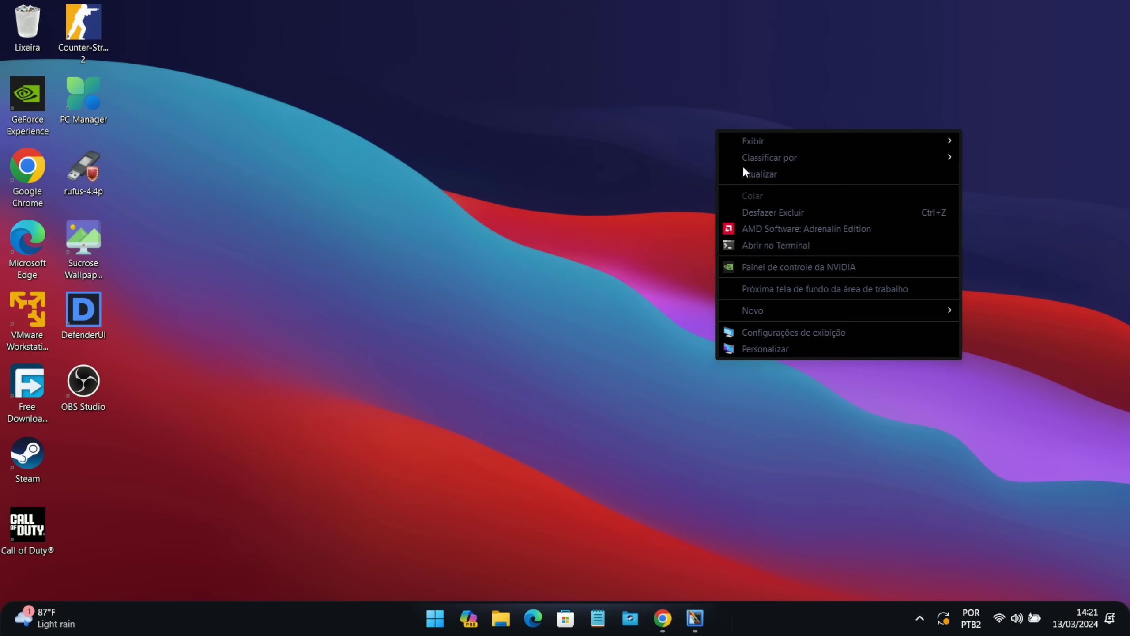
click(607, 474)
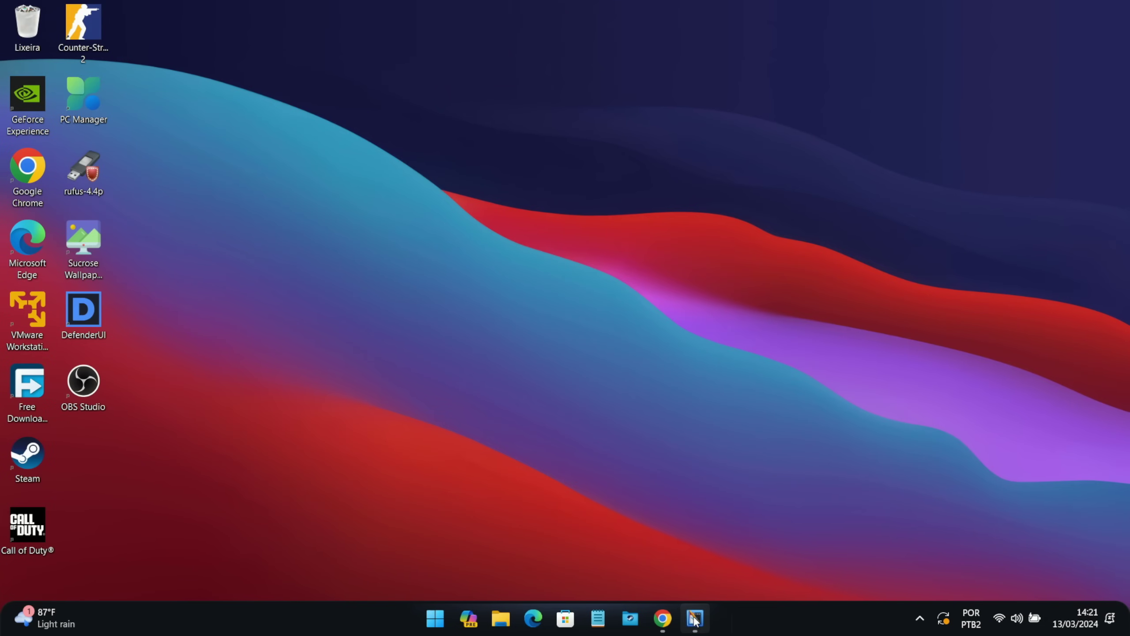
- Browse further through the featured online styles and download Playroom
click(695, 618)
scroll(661, 409, down, 2)
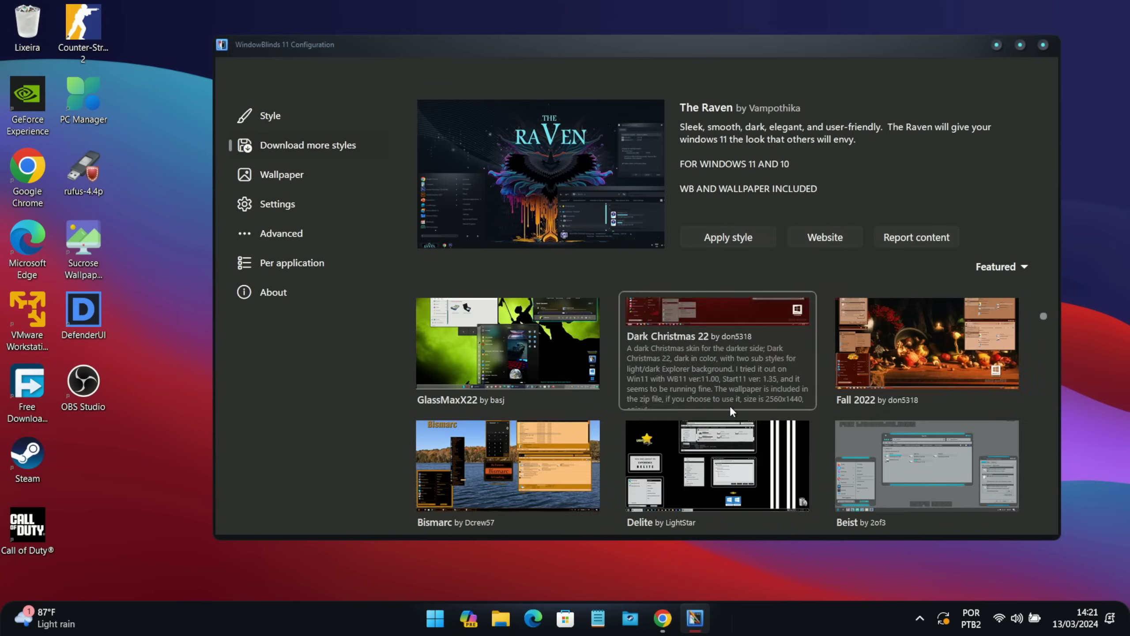
scroll(633, 362, down, 2)
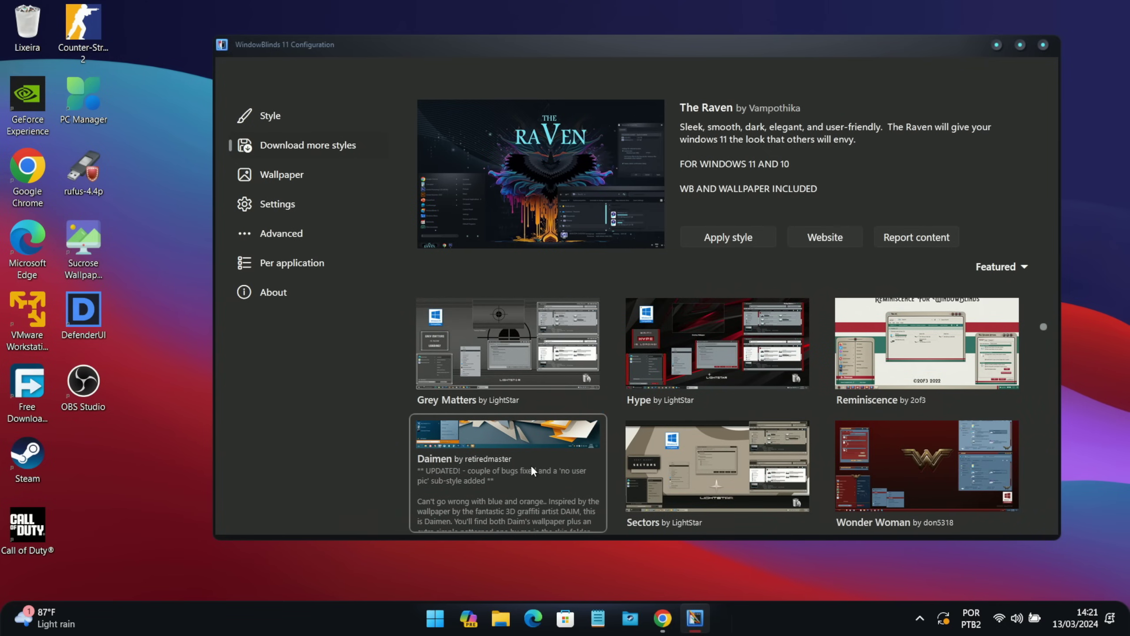
scroll(531, 464, down, 2)
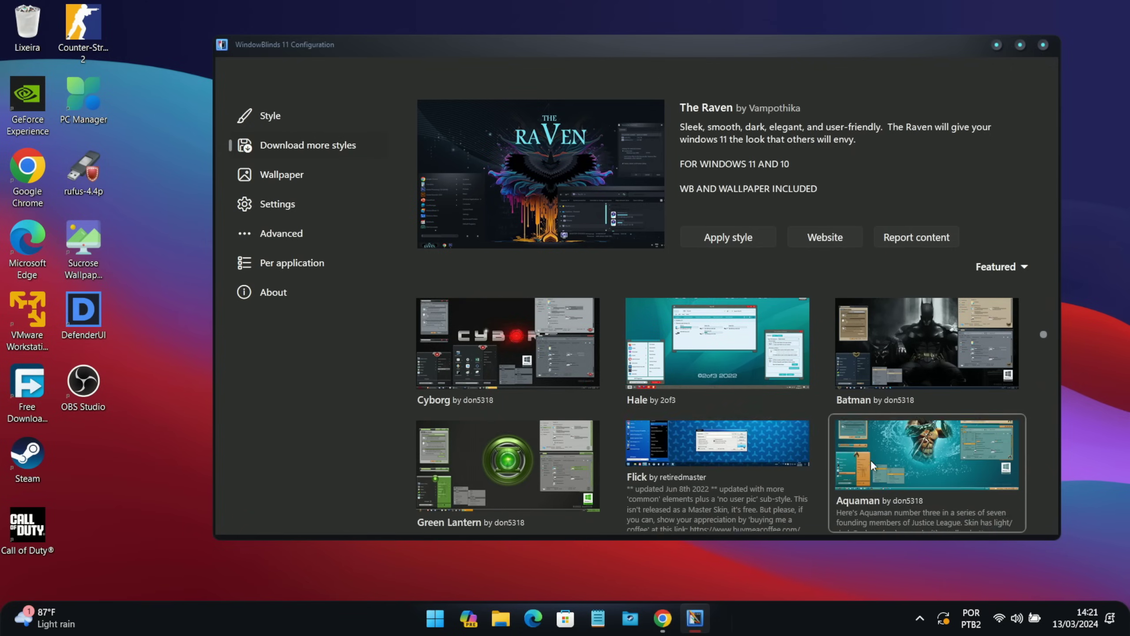
scroll(868, 458, down, 5)
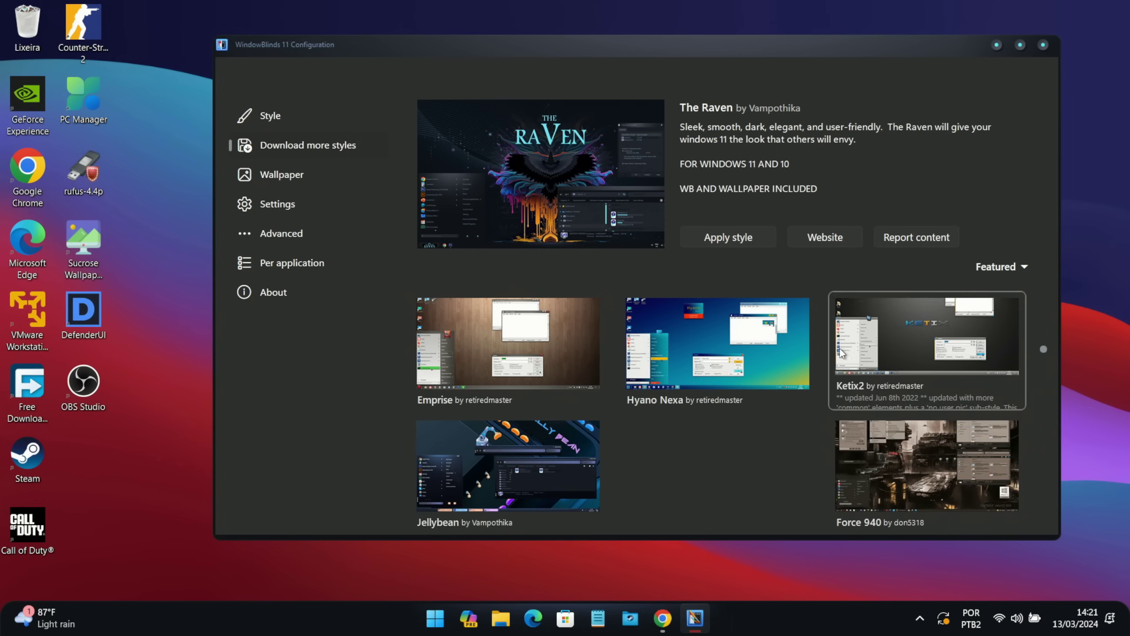
scroll(730, 387, down, 1)
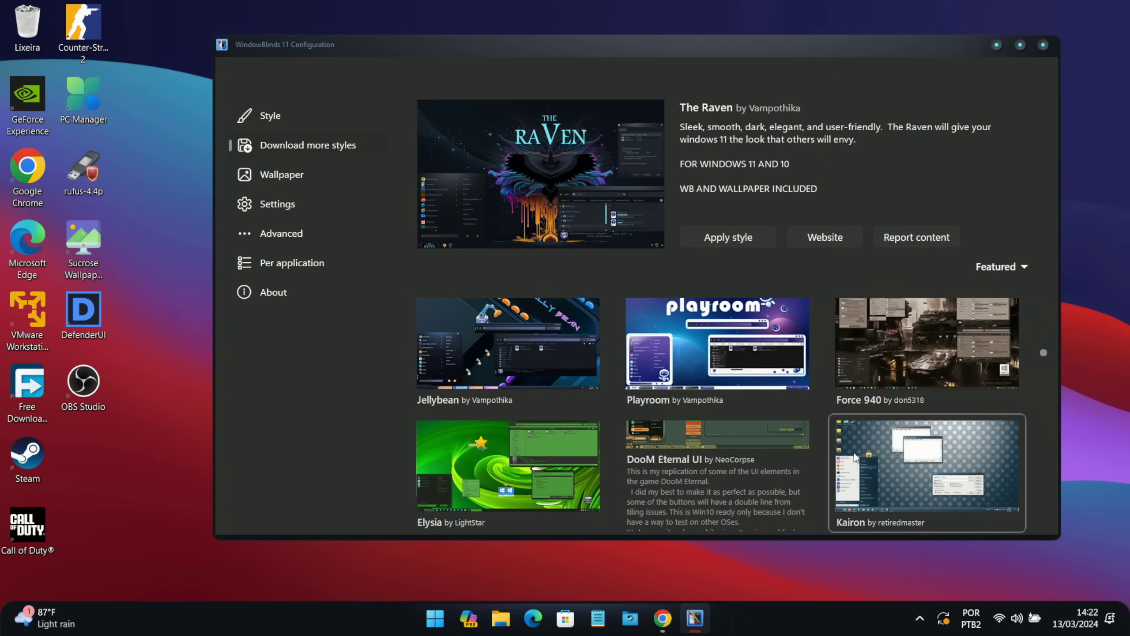
scroll(827, 466, down, 1)
scroll(707, 466, up, 2)
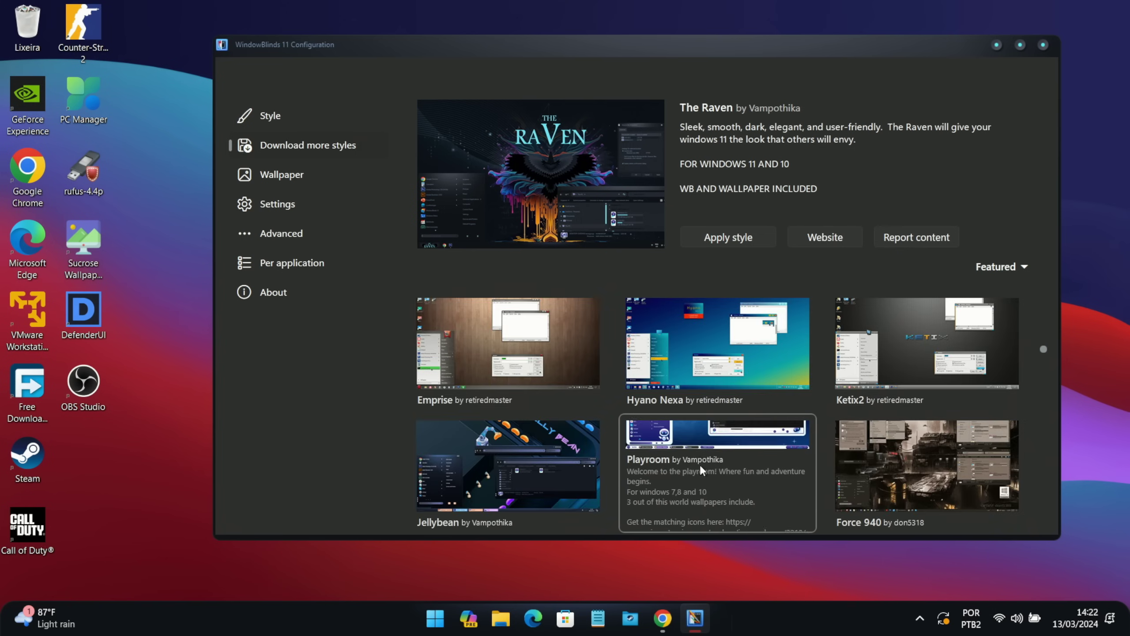
click(666, 460)
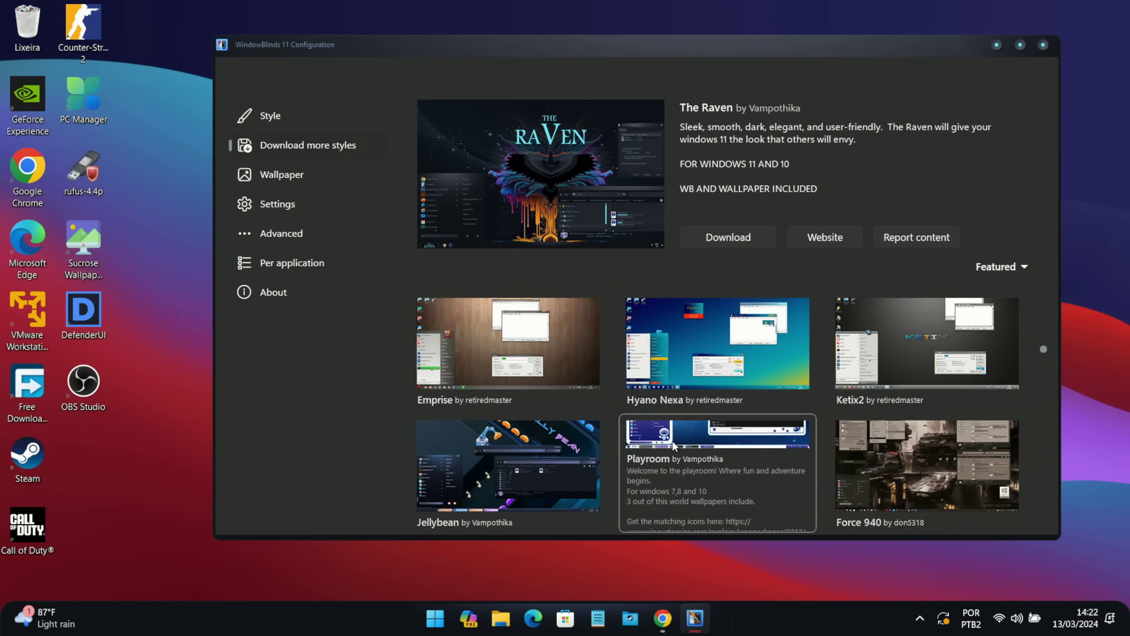
click(738, 248)
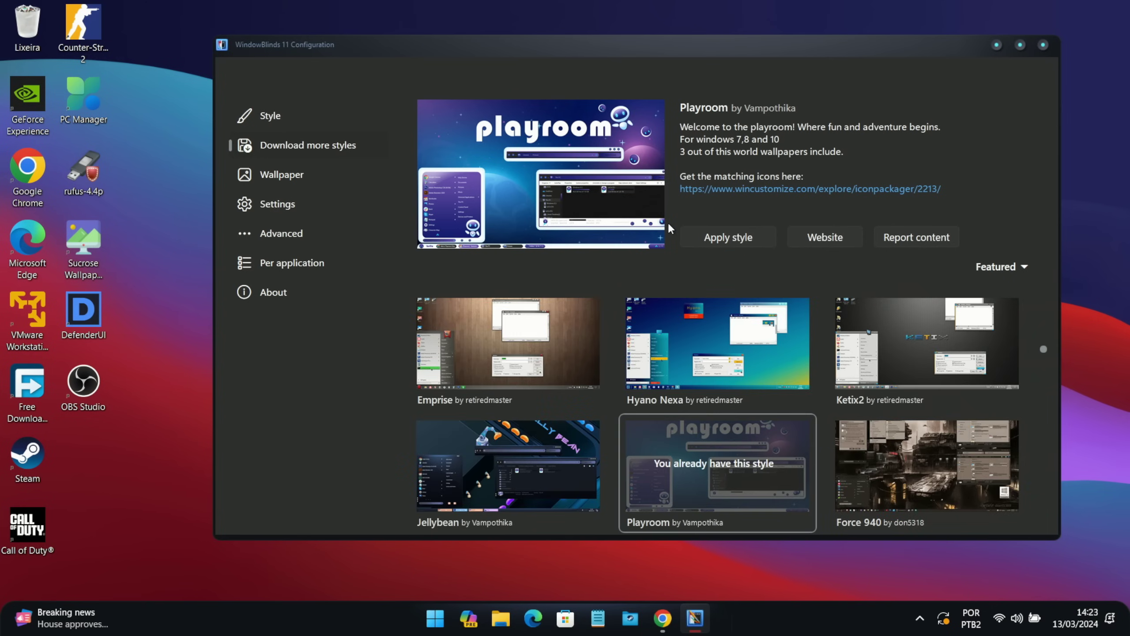
- Apply the downloaded Playroom style and check its look on the desktop, the Start menu and a File Explorer window
click(711, 239)
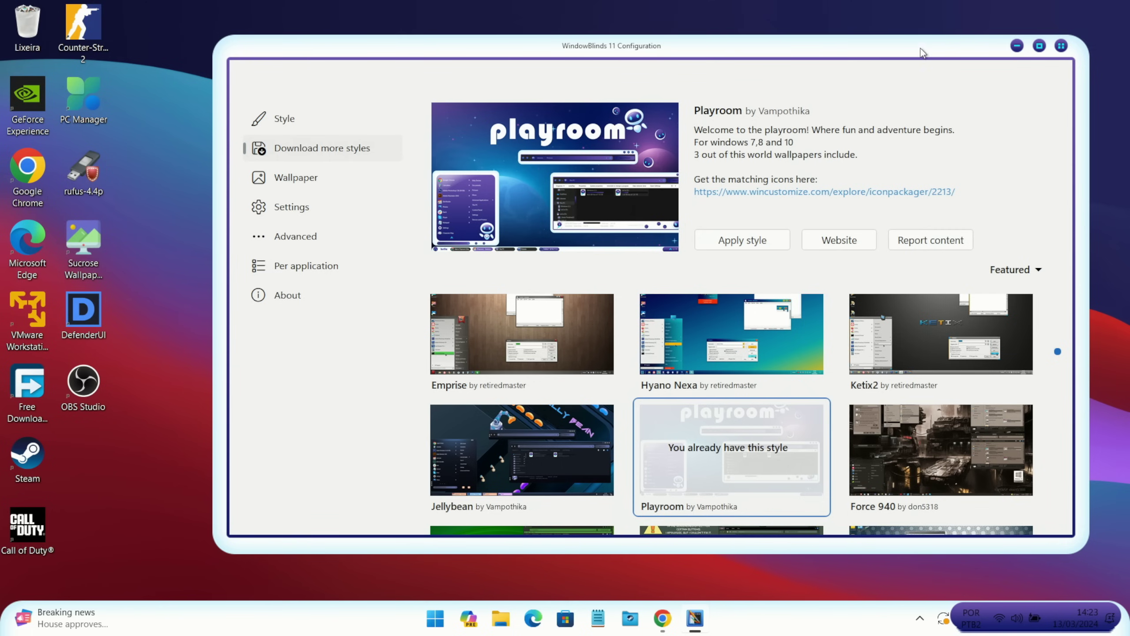
click(1017, 46)
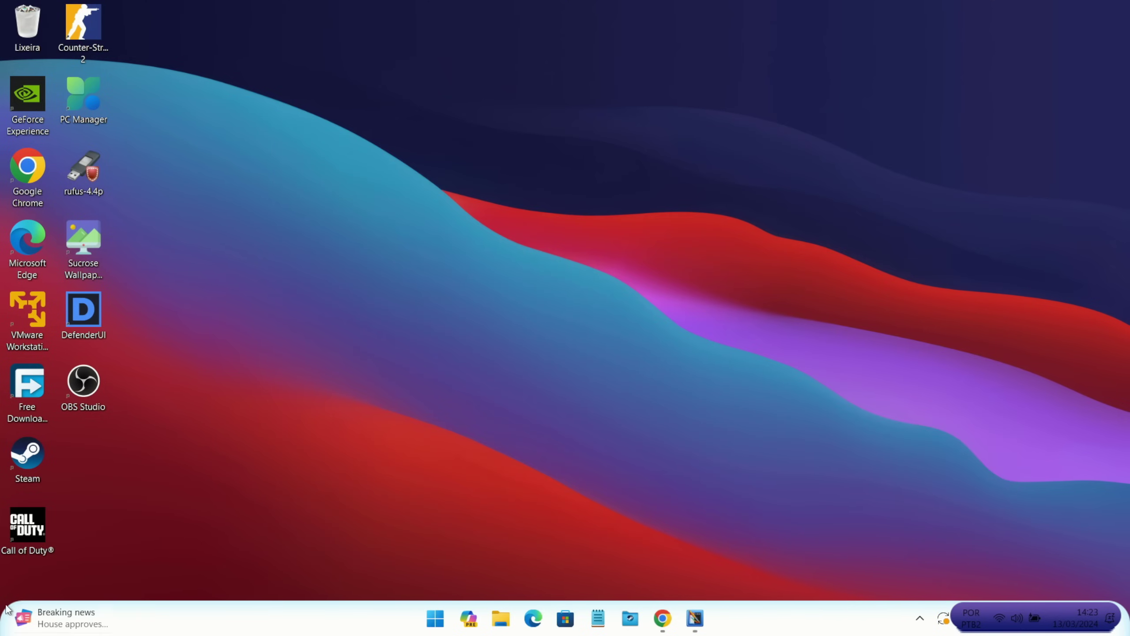
click(435, 621)
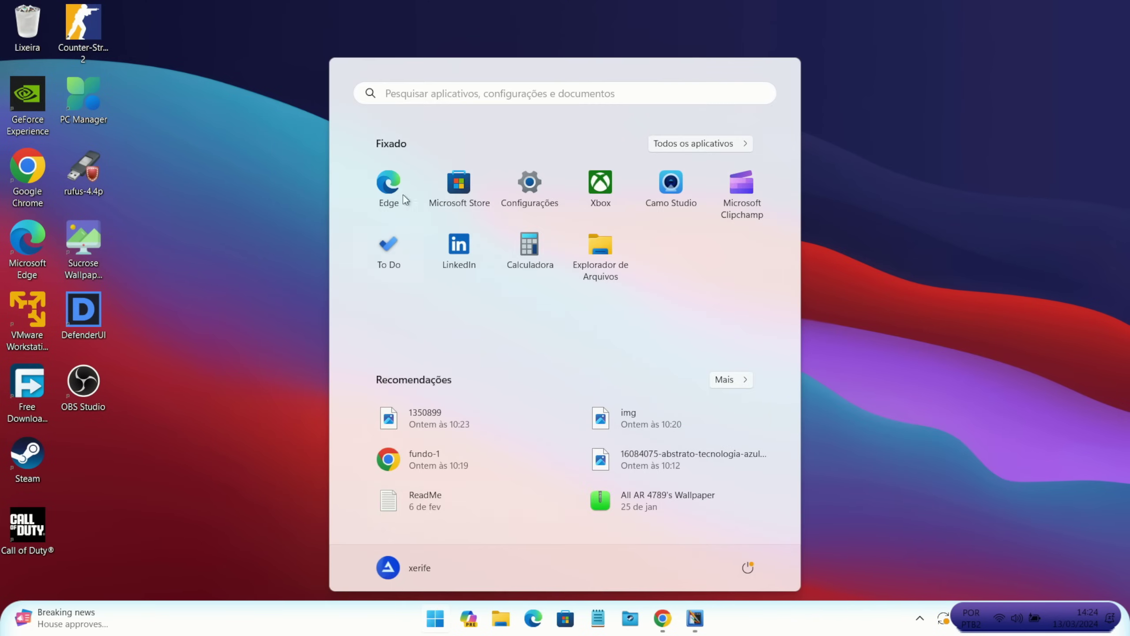
click(806, 280)
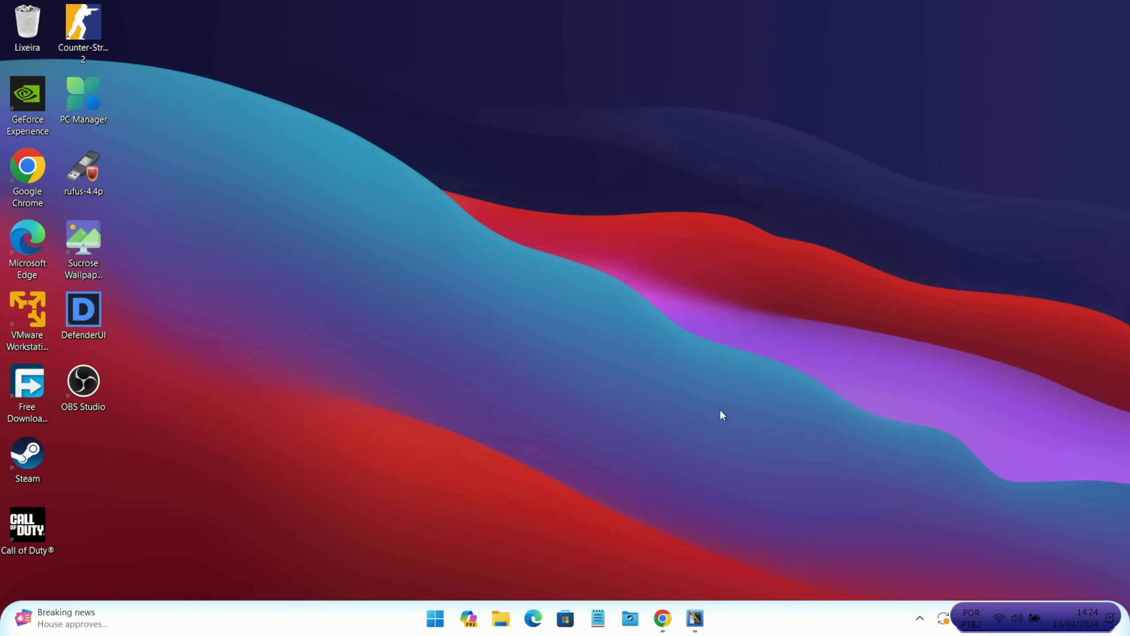
click(501, 620)
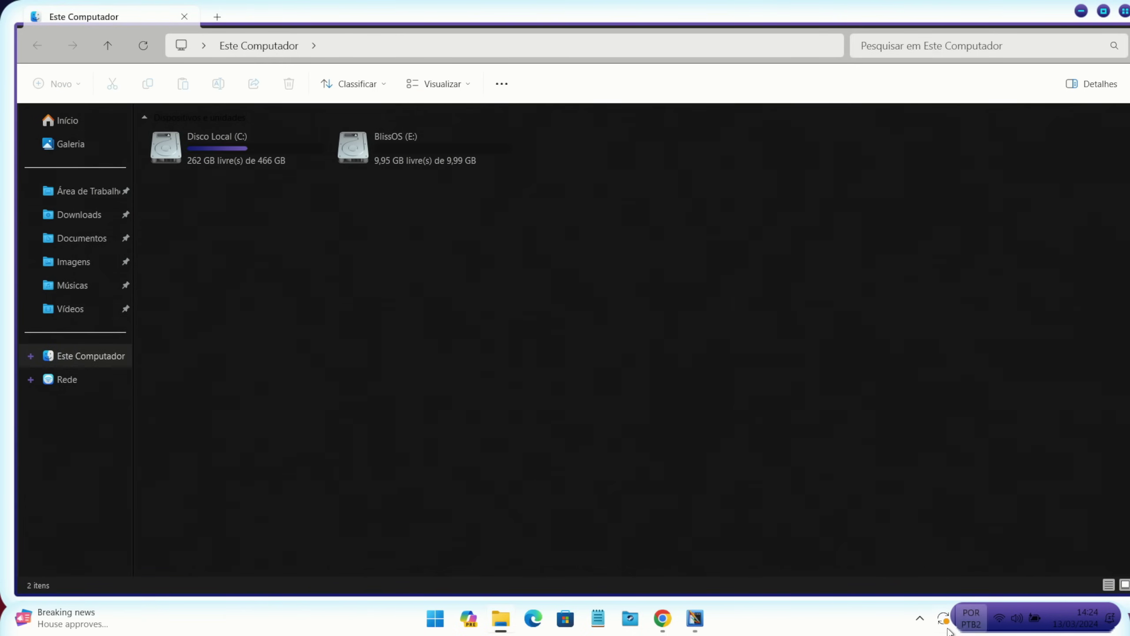
click(1125, 12)
- Switch Windows to the light theme with the blue bloom wallpaper in the personalization settings
right_click(687, 378)
click(745, 375)
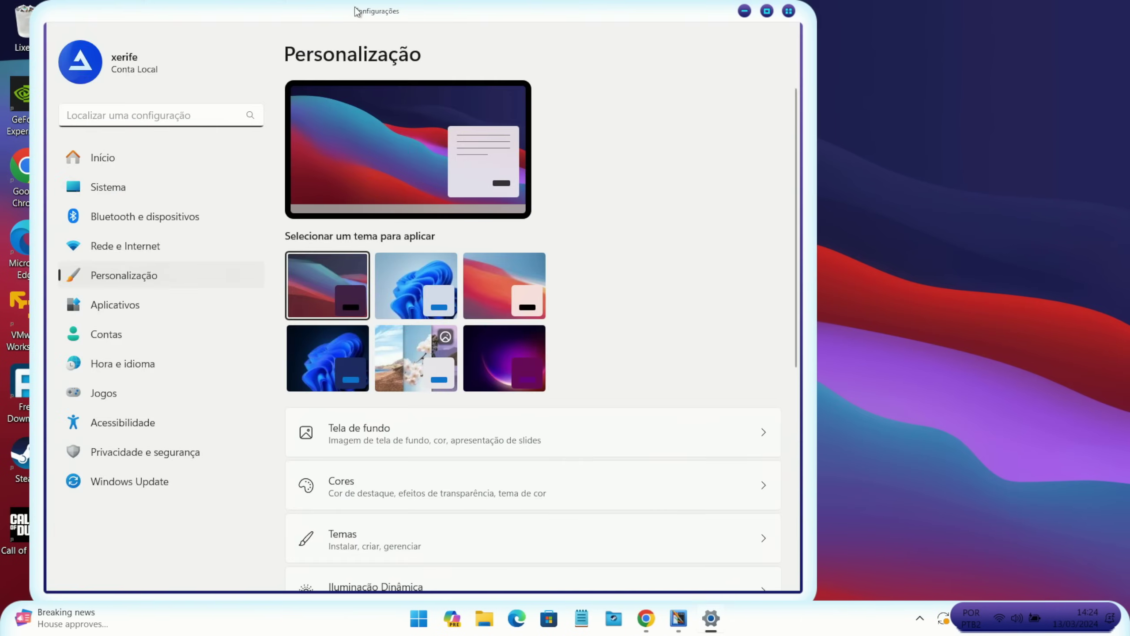
drag(467, 9, 587, 2)
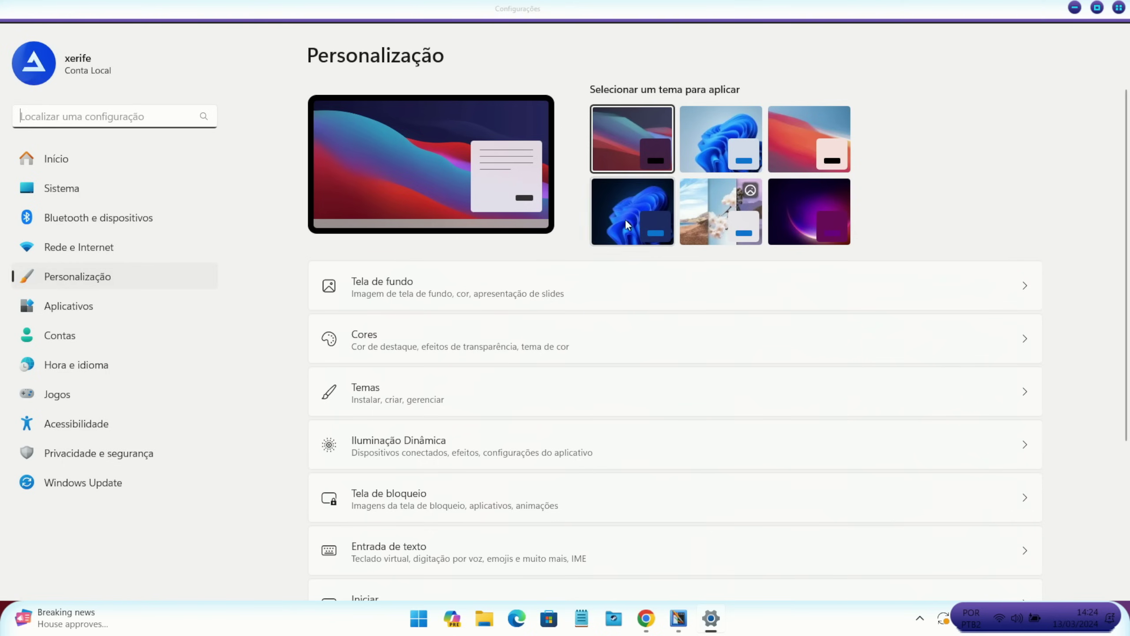
click(732, 149)
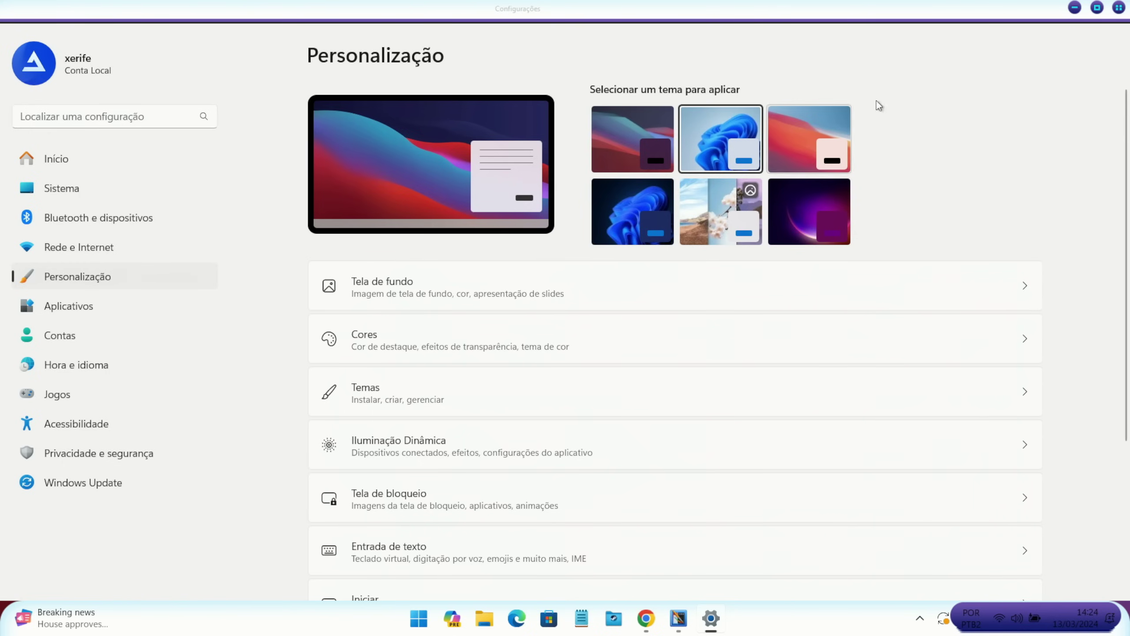
click(1119, 7)
click(503, 620)
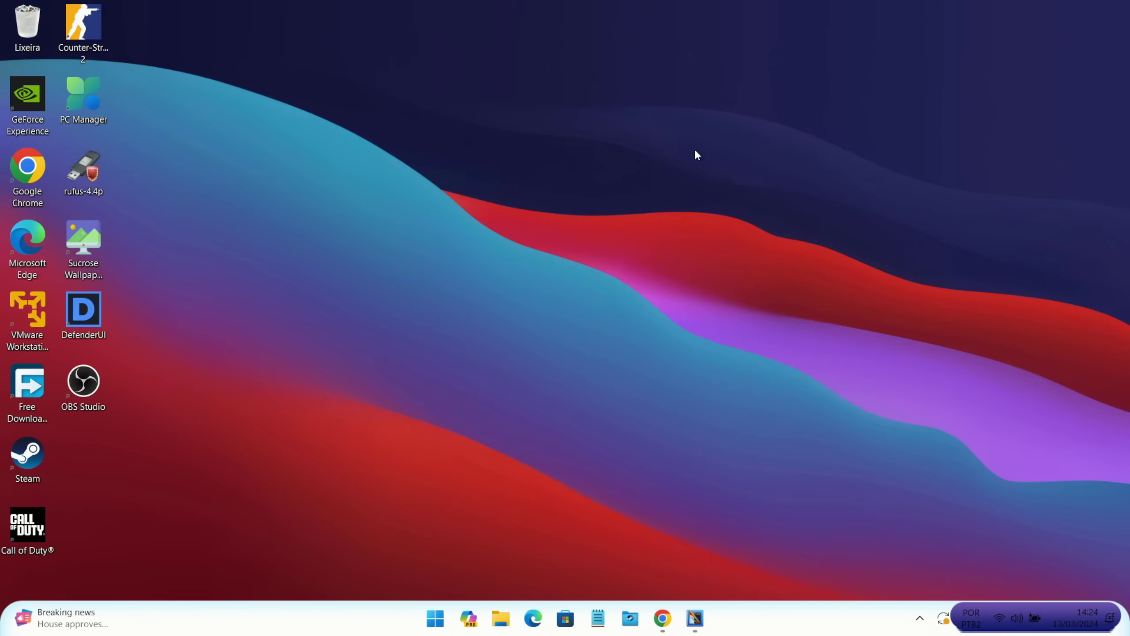
right_click(694, 147)
click(727, 377)
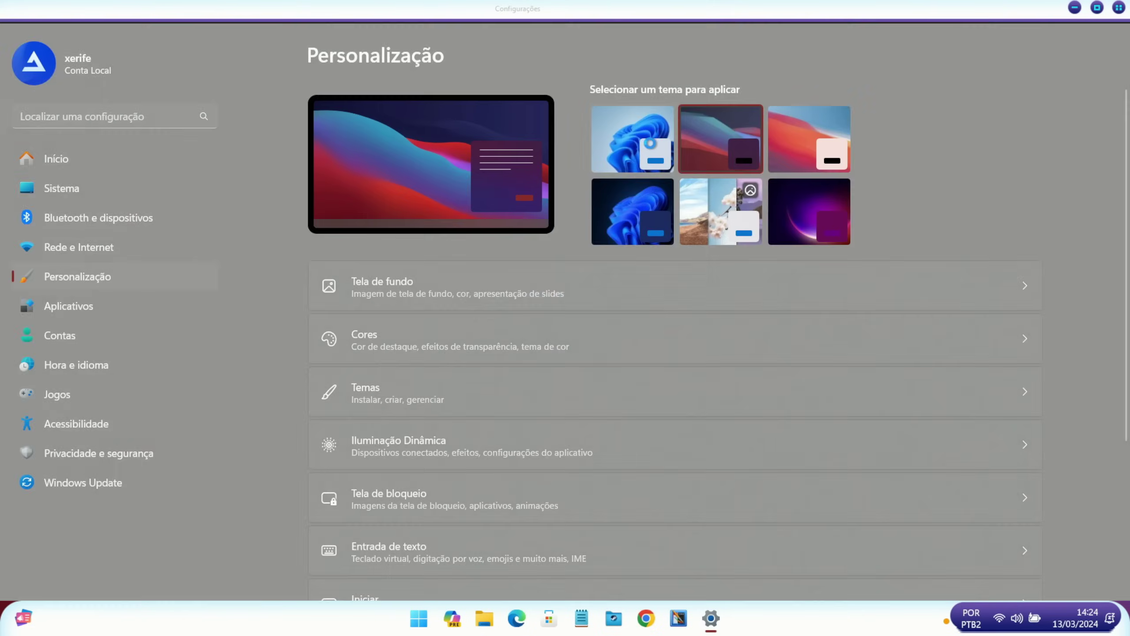
click(652, 148)
click(1119, 7)
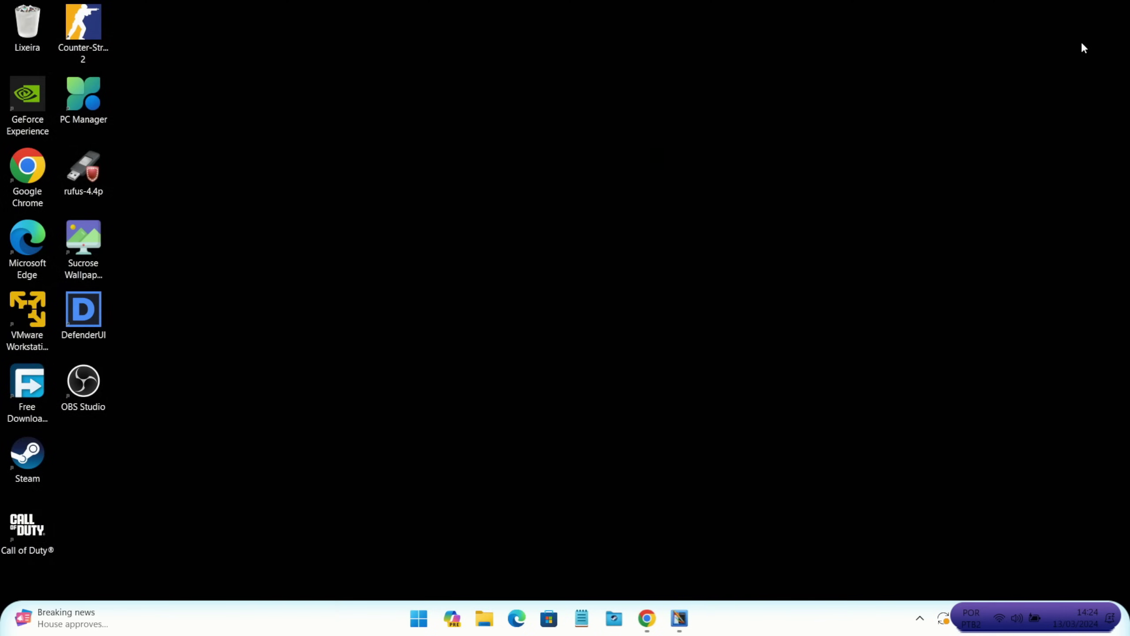
- Check the Playroom style with the new Windows theme on a File Explorer window and the desktop context menu
click(500, 619)
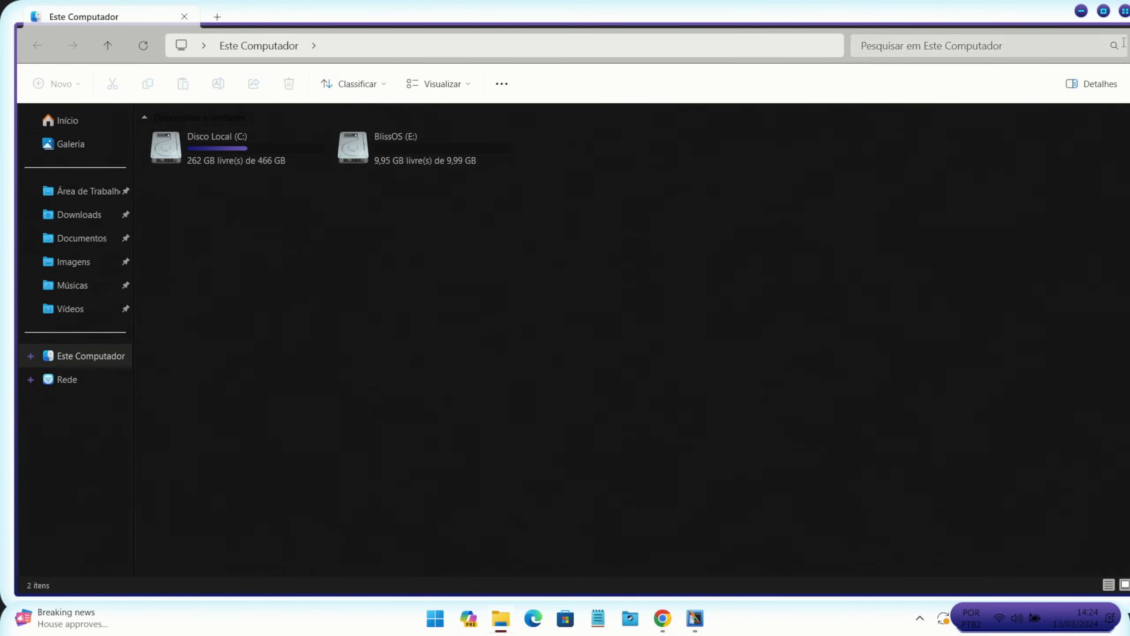
click(1124, 11)
right_click(635, 231)
- Apply the Luna style to the desktop from the installed styles and close the WindowBlinds configuration
click(695, 618)
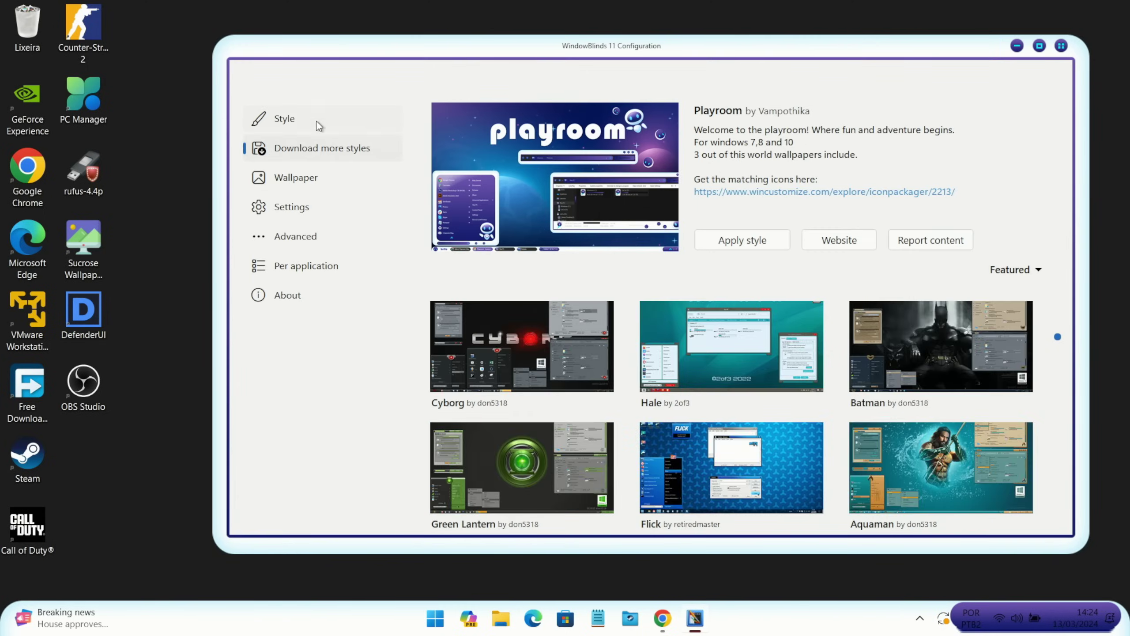
click(318, 120)
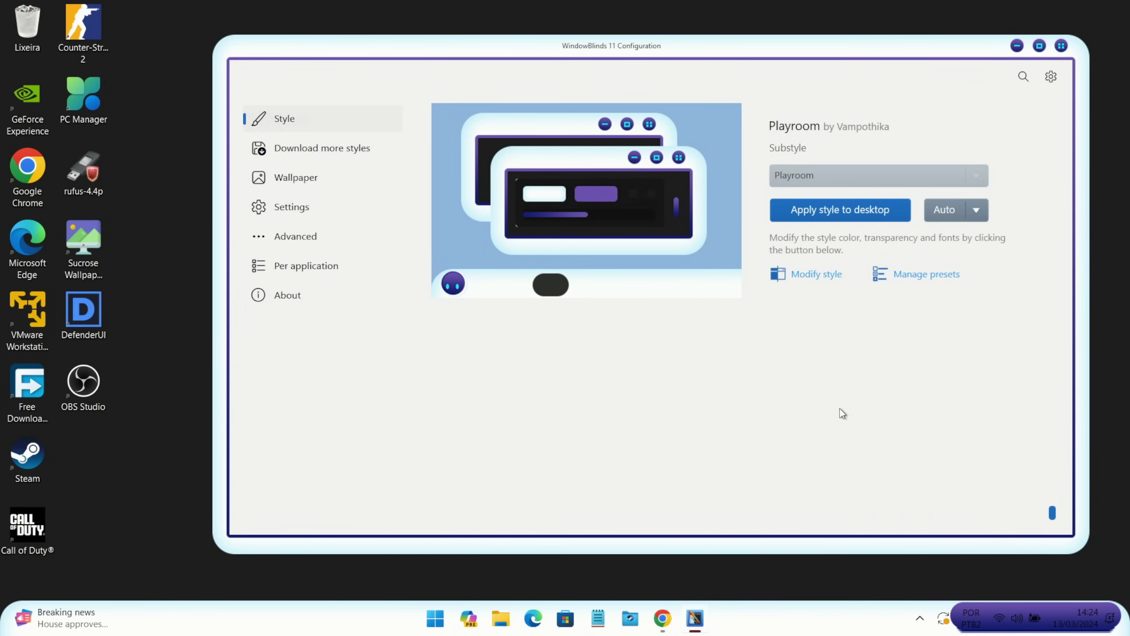
click(930, 388)
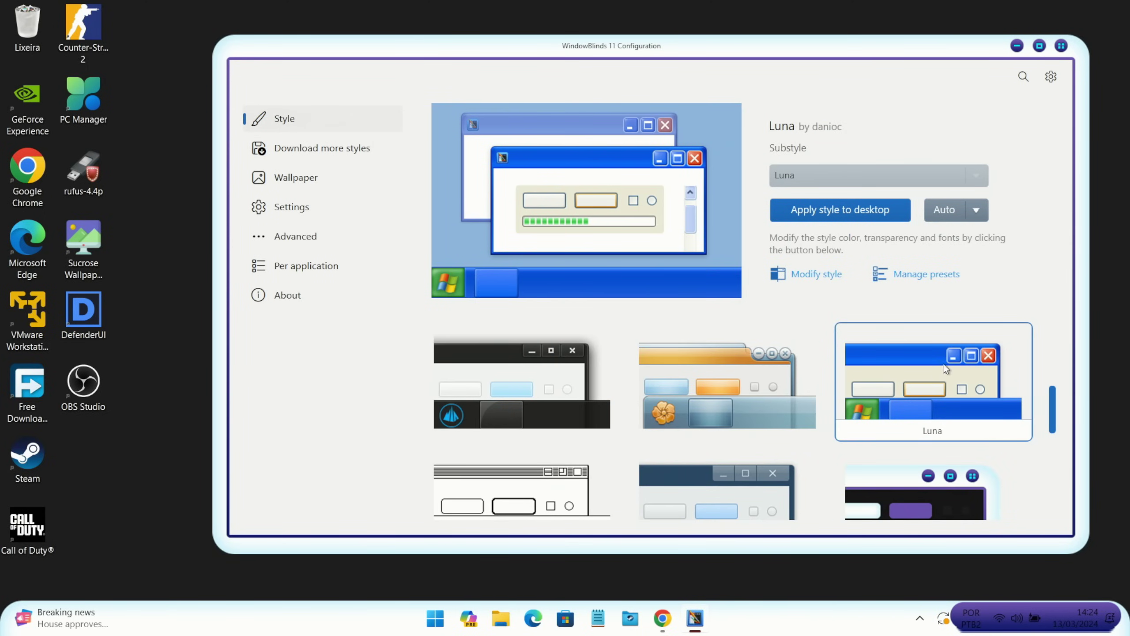
click(840, 210)
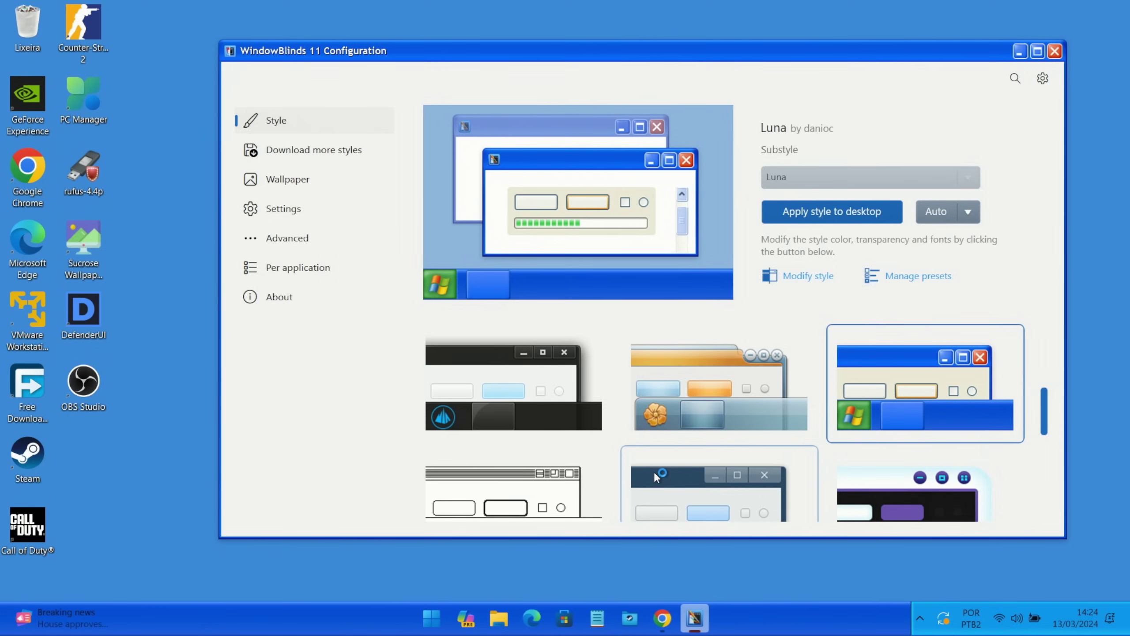
click(1055, 51)
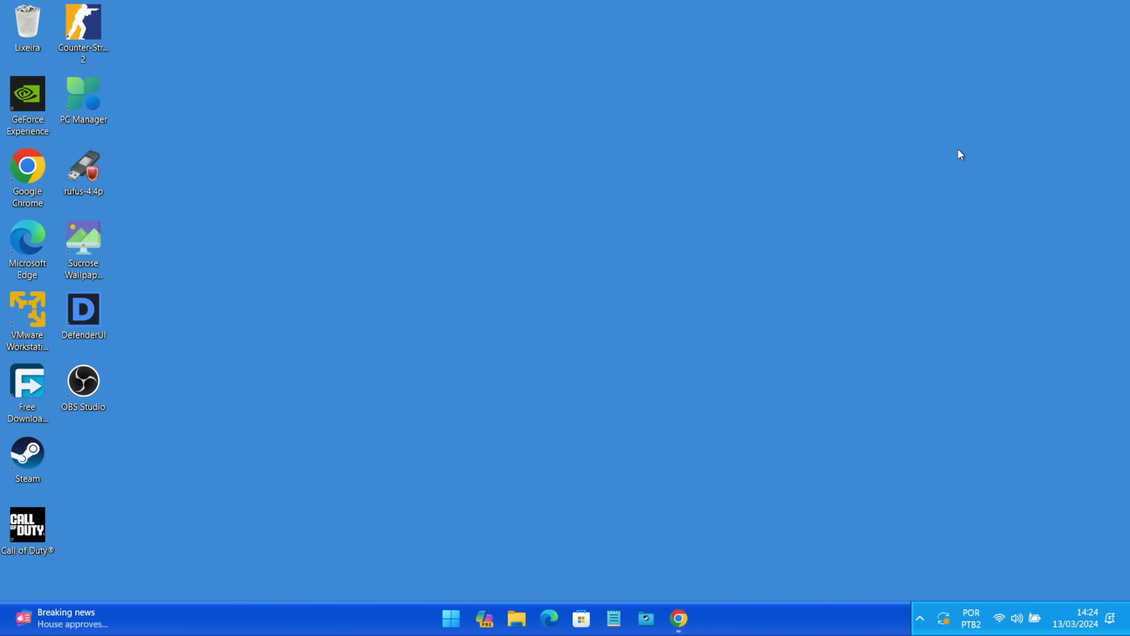